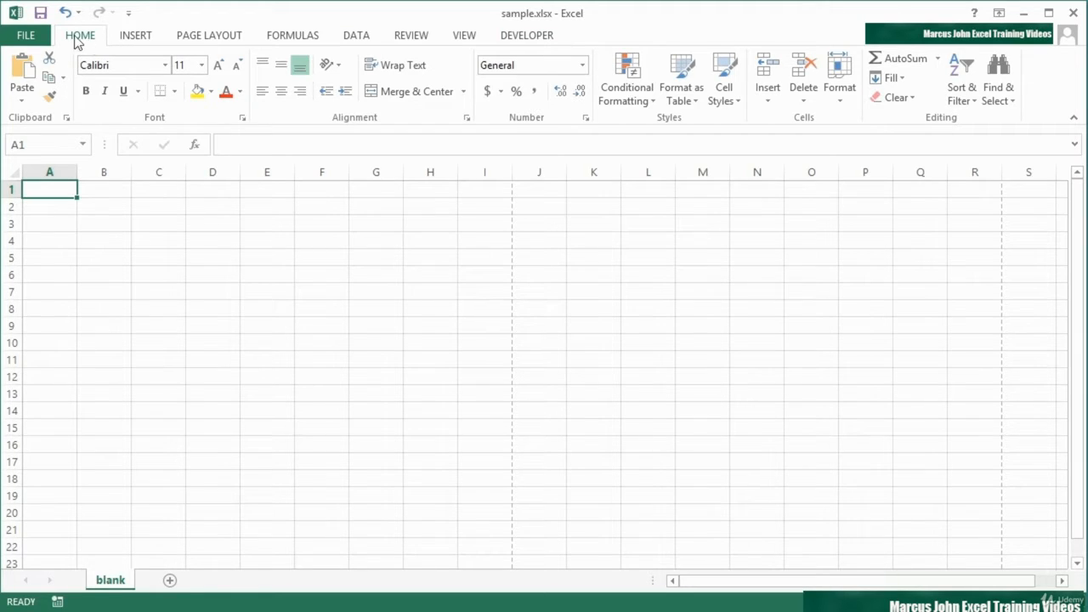
# Add the Sort Ascending and Sort Descending commands to the Quick Access Toolbar
pyautogui.click(129, 13)
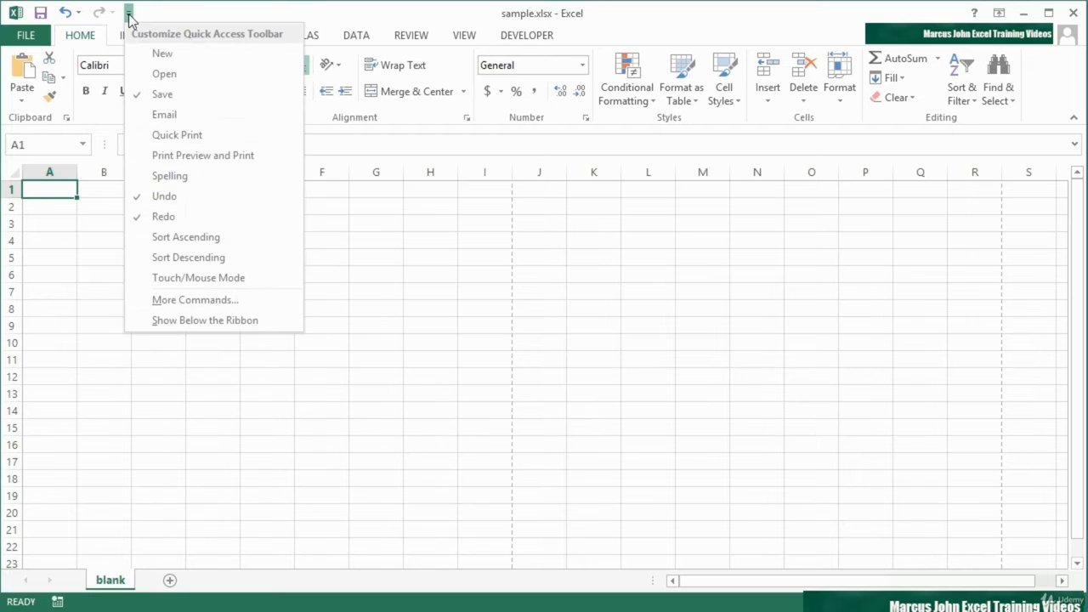
pyautogui.click(196, 236)
pyautogui.click(153, 13)
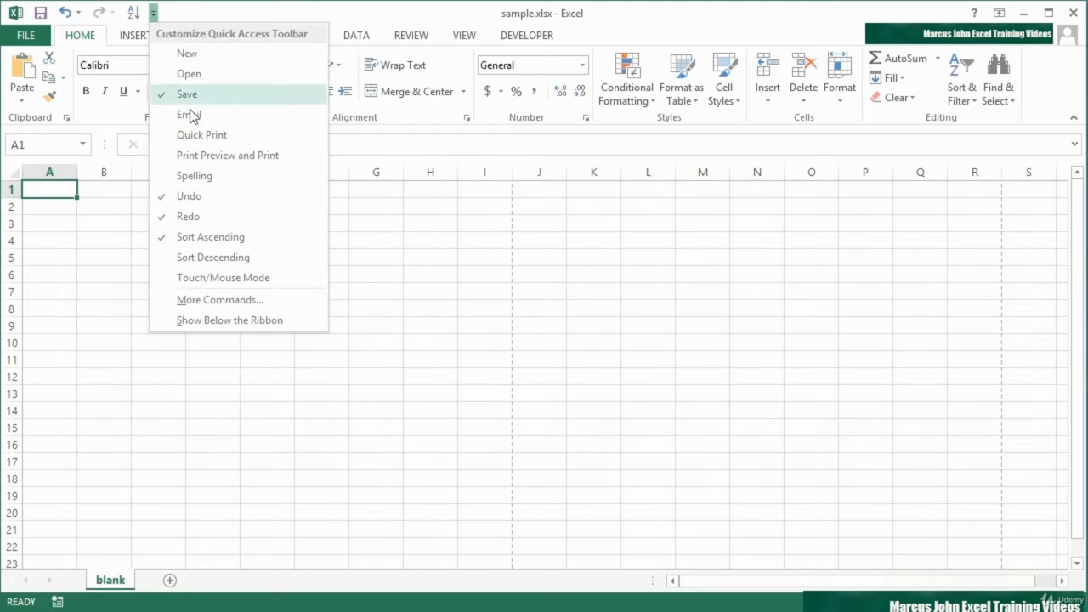
pyautogui.click(226, 255)
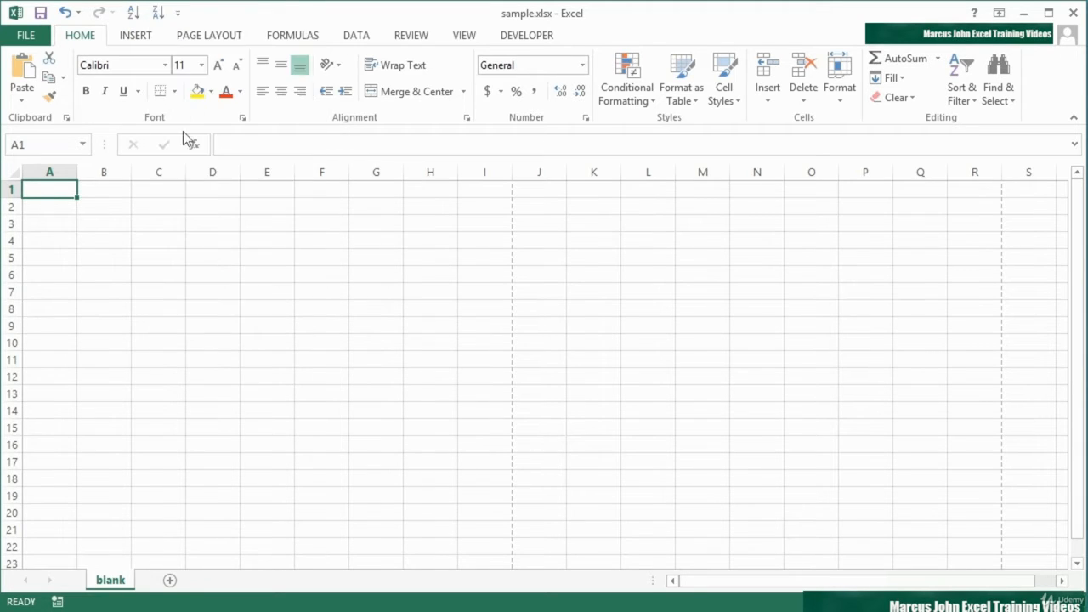
# Add Quick Print to the Quick Access Toolbar and remove it again
pyautogui.click(178, 14)
pyautogui.click(241, 134)
pyautogui.click(202, 15)
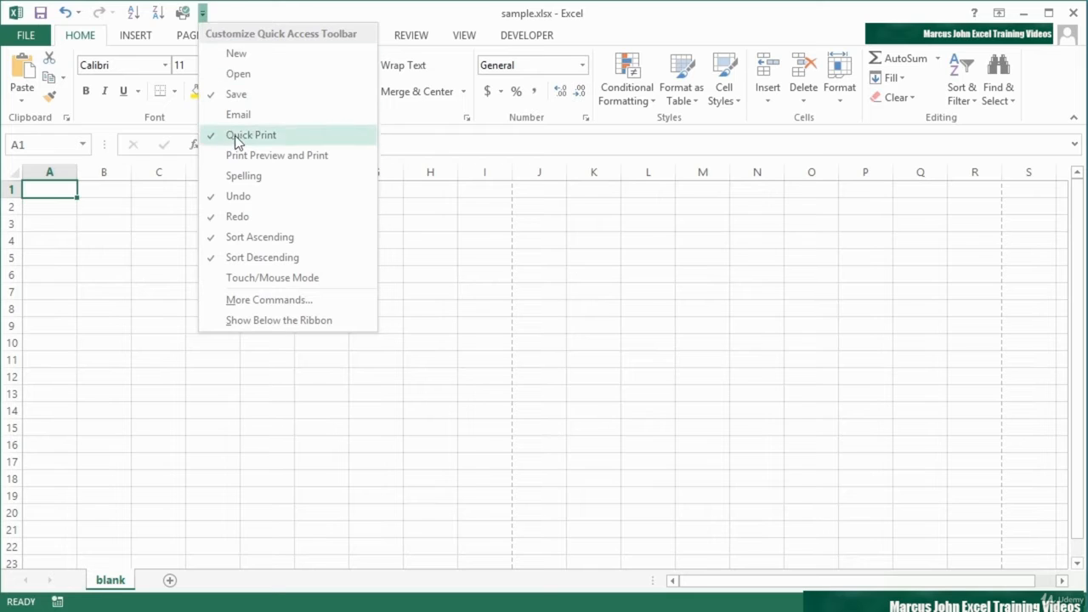
pyautogui.click(229, 135)
# Add the Email command to the Quick Access Toolbar
pyautogui.click(177, 11)
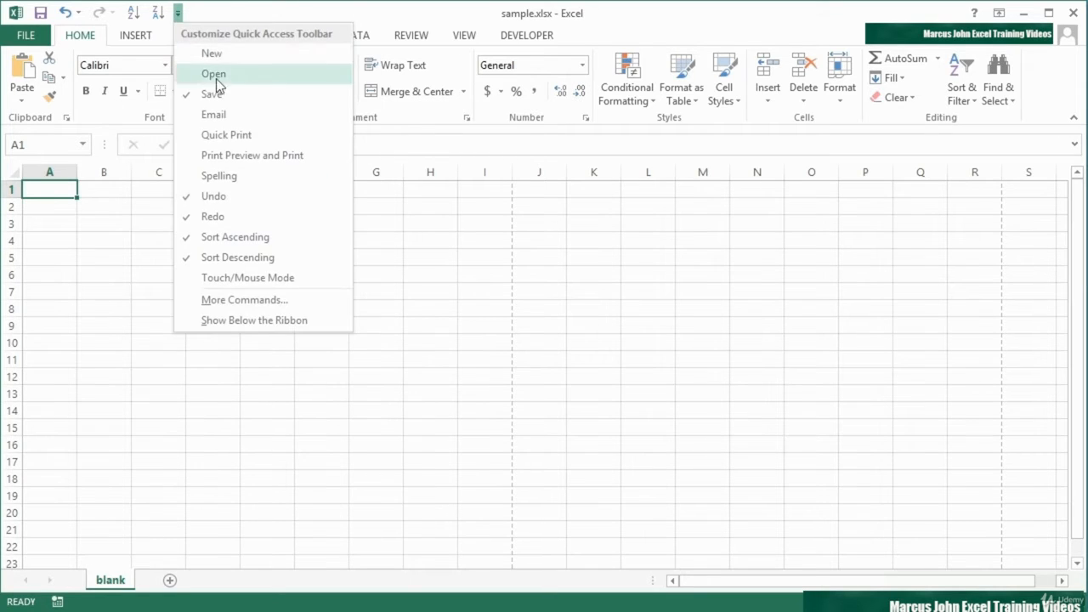
pyautogui.press('Escape')
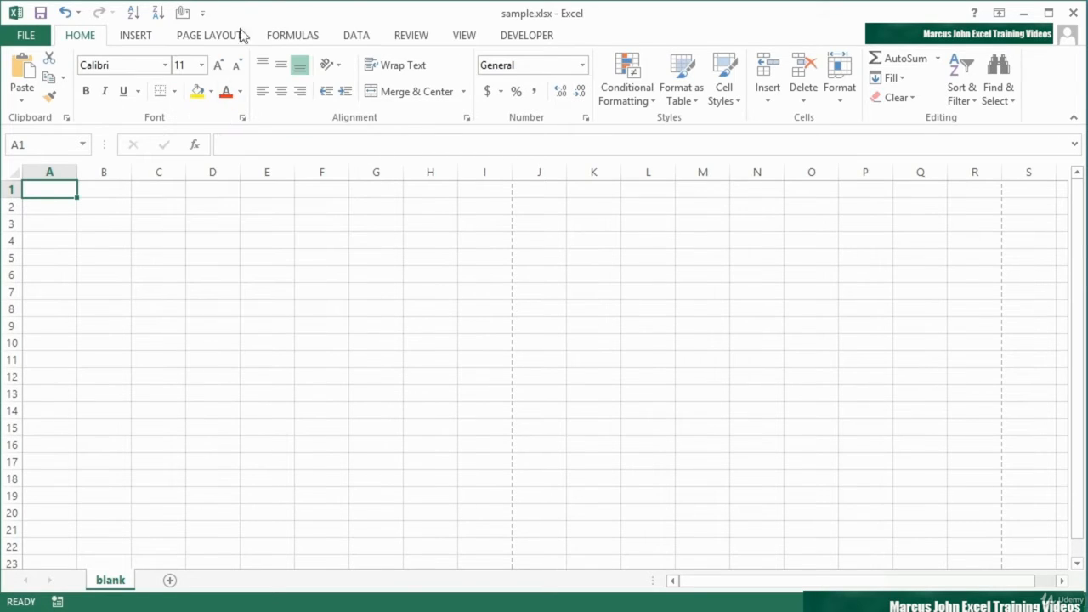
# View the Quick Access Toolbar and Customize Ribbon pages of the Excel options and cancel without changing anything
pyautogui.click(203, 13)
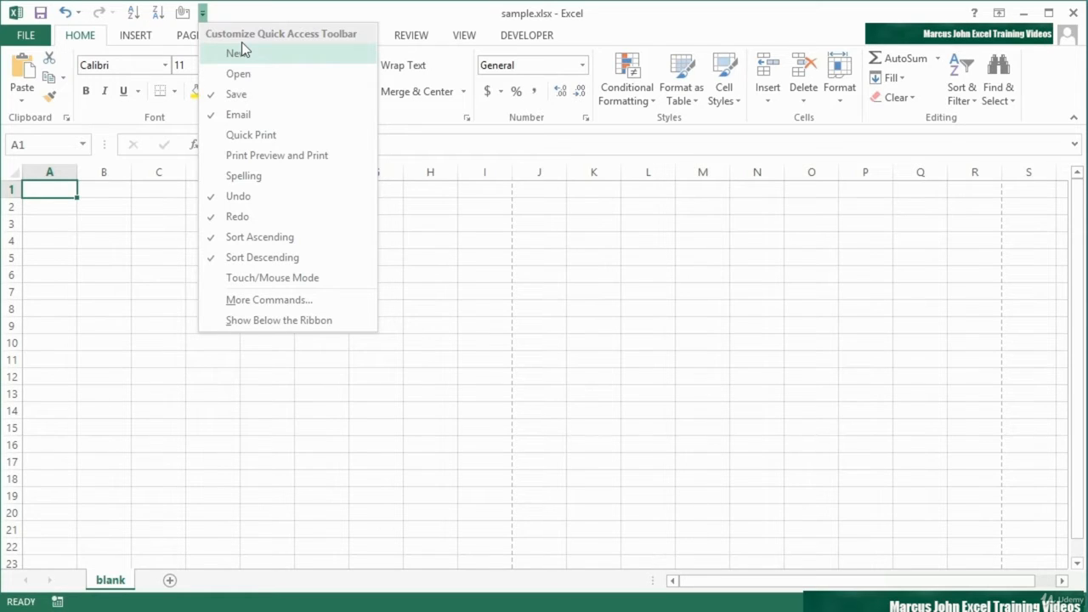
pyautogui.click(265, 306)
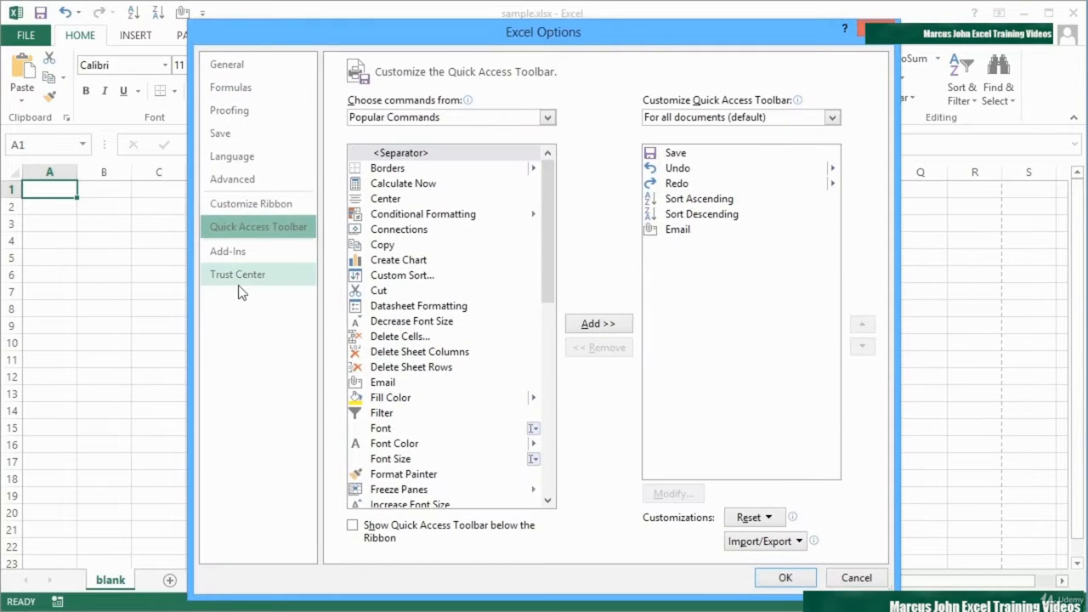
pyautogui.click(261, 203)
pyautogui.click(254, 226)
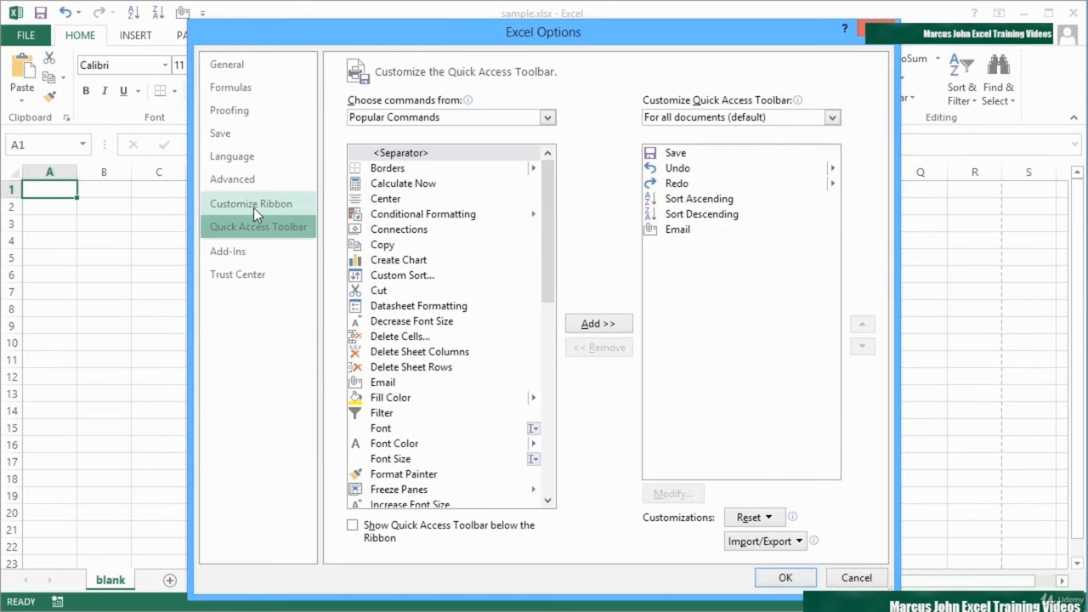
pyautogui.click(253, 207)
pyautogui.click(854, 579)
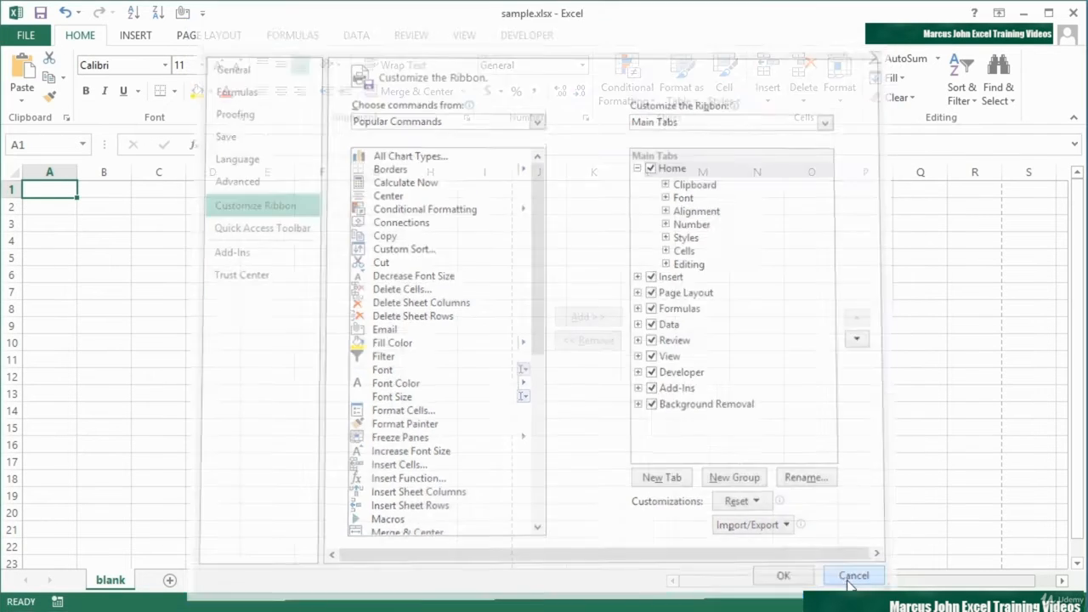
# Open the Excel options and display the settings for customizing the Quick Access Toolbar
pyautogui.click(26, 35)
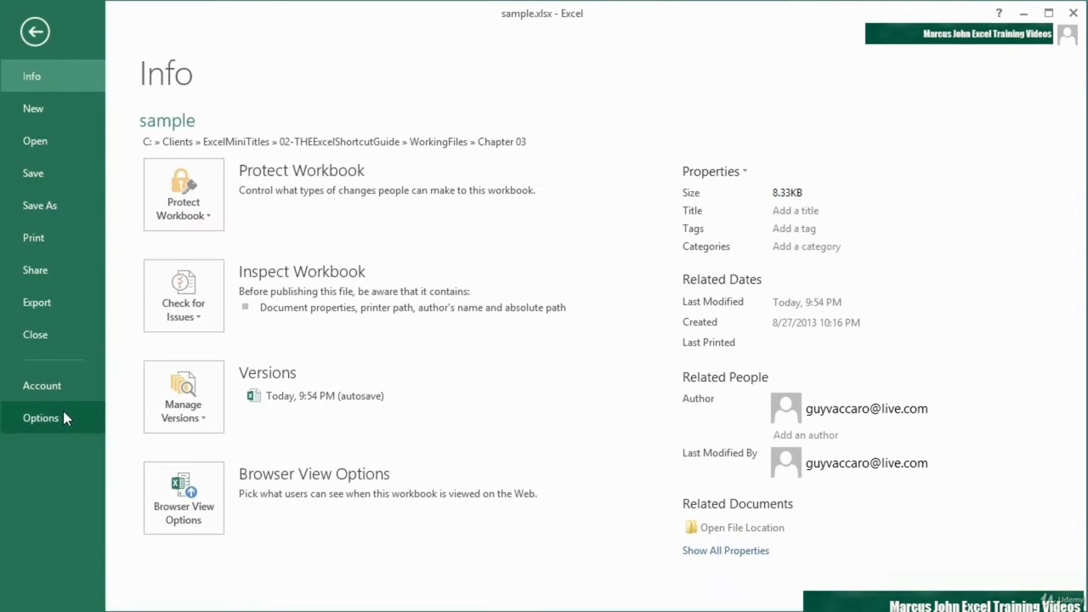
pyautogui.click(64, 415)
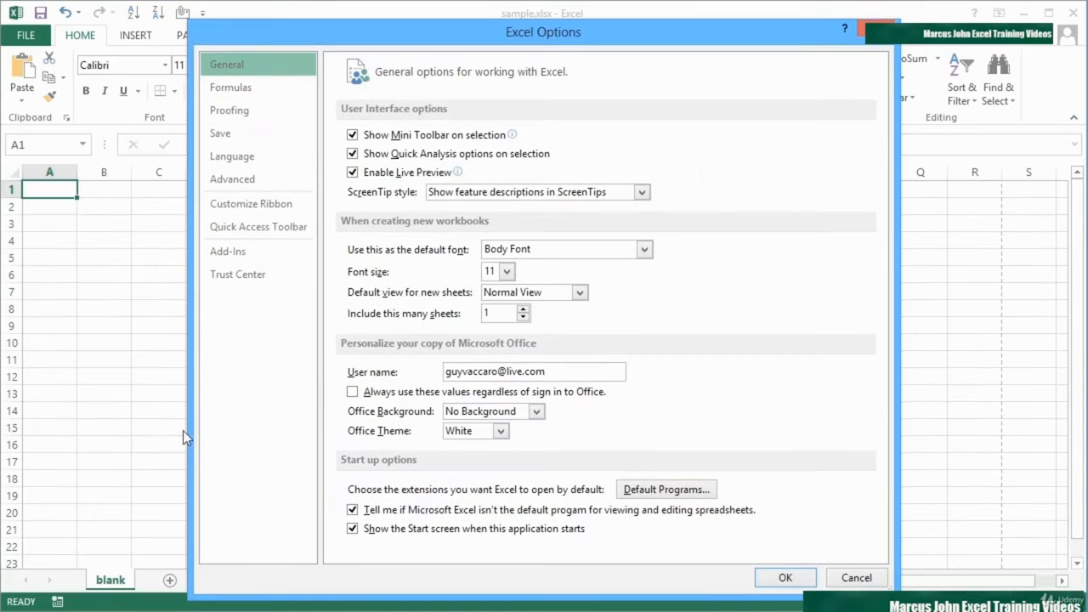
pyautogui.click(258, 205)
pyautogui.click(242, 227)
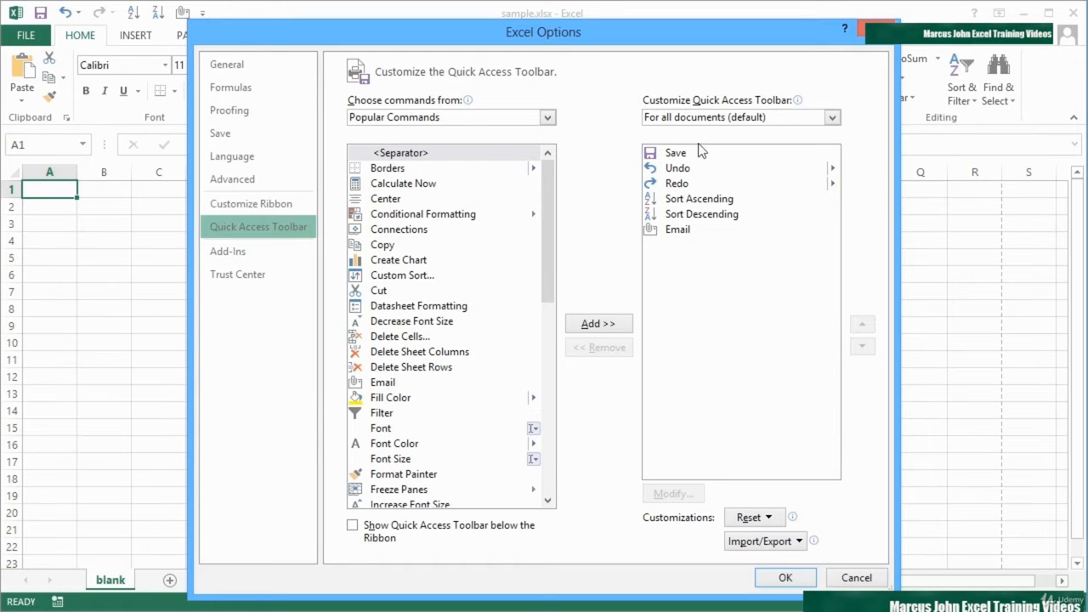
# Compare the toolbar commands stored for sample.xlsx with those for all documents, ending on the For all documents (default) scope
pyautogui.click(743, 117)
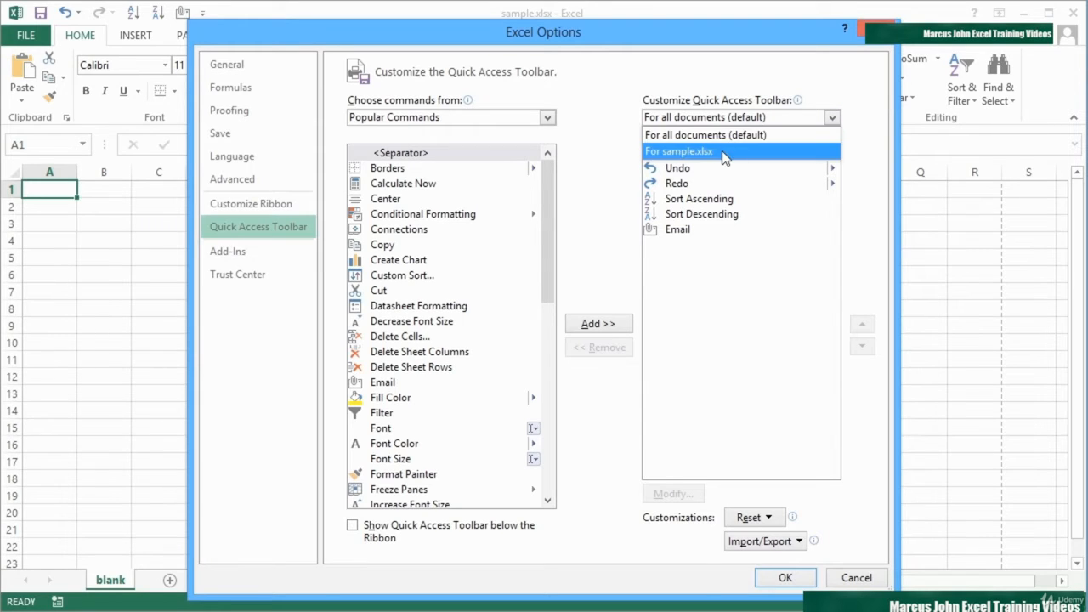
pyautogui.click(721, 151)
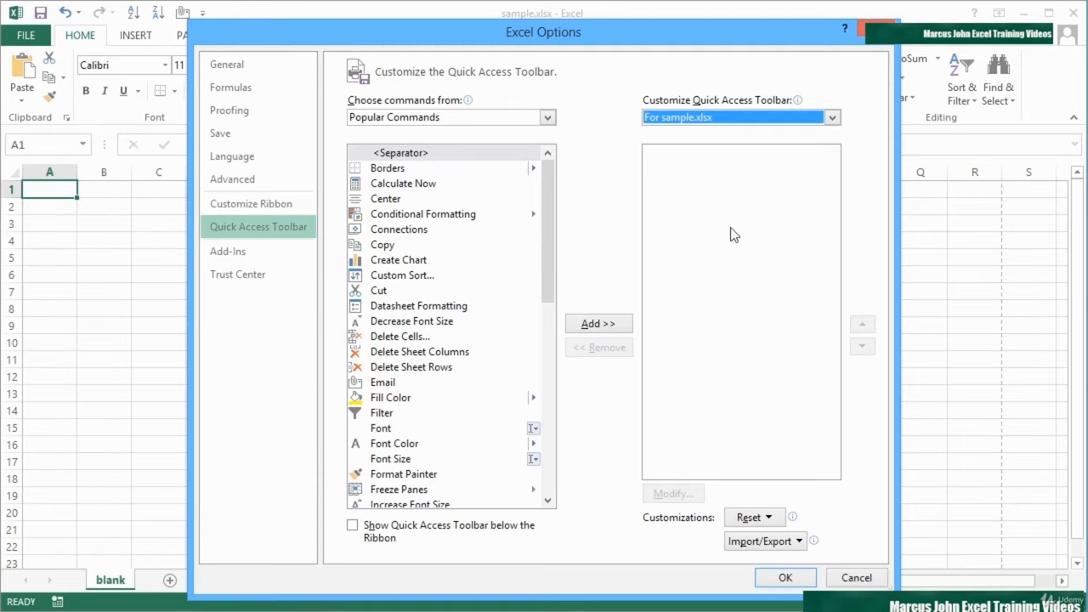
pyautogui.click(720, 120)
pyautogui.click(700, 136)
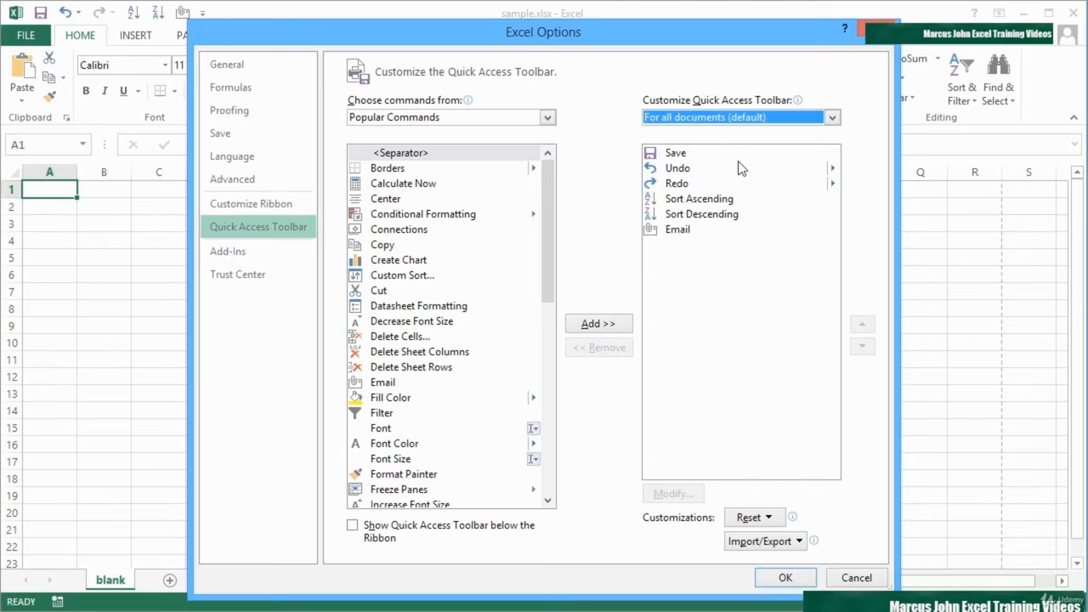
pyautogui.click(709, 119)
pyautogui.click(697, 151)
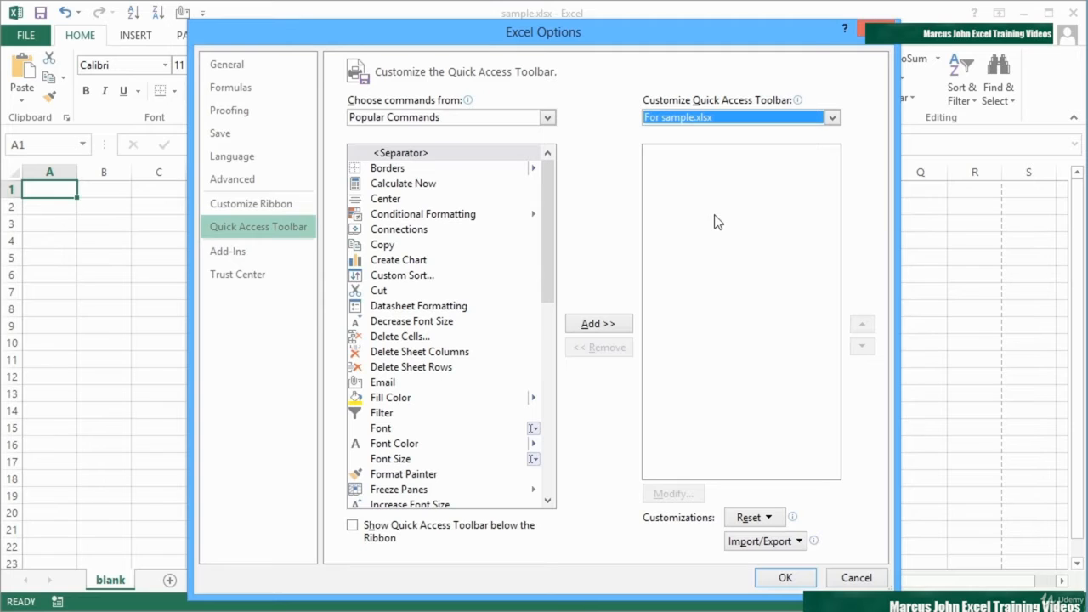
pyautogui.click(700, 119)
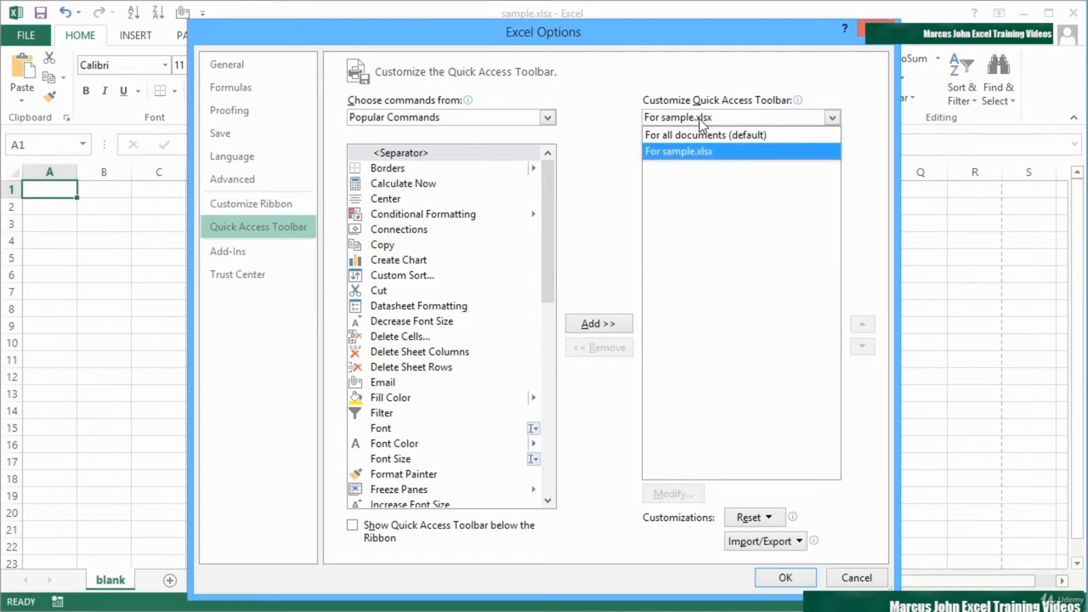
pyautogui.click(696, 136)
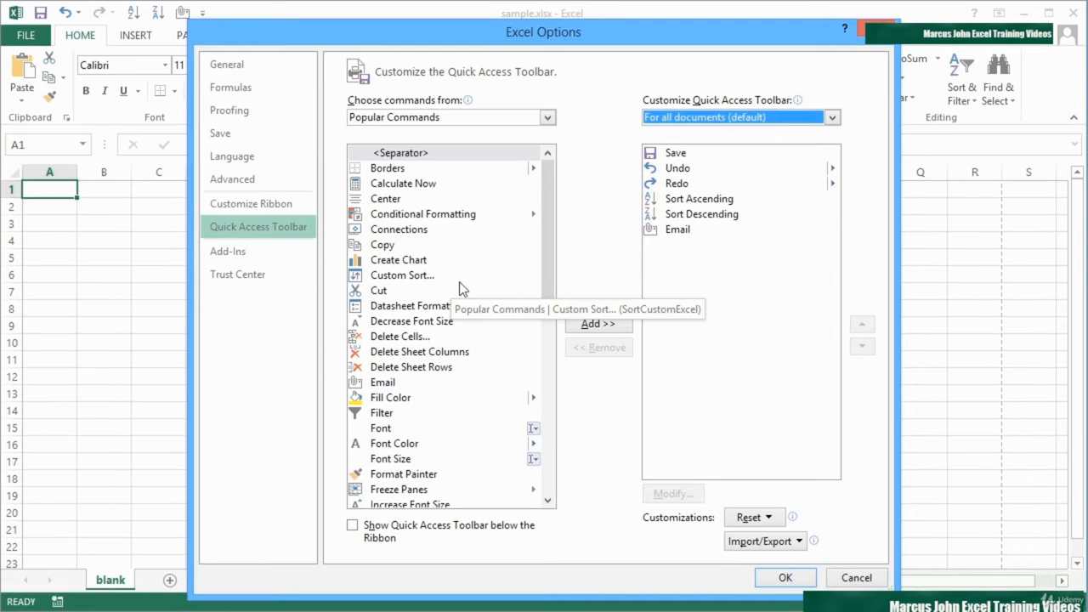
# Browse the available command categories and show only the Home Tab commands
pyautogui.moveTo(544, 231); pyautogui.dragTo(538, 202)
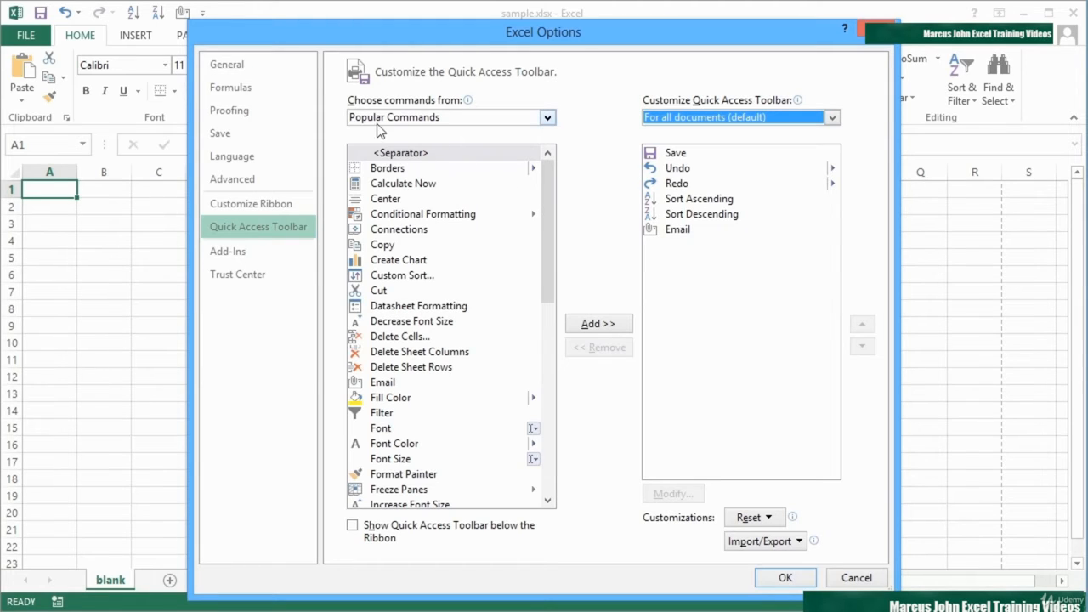
pyautogui.click(548, 119)
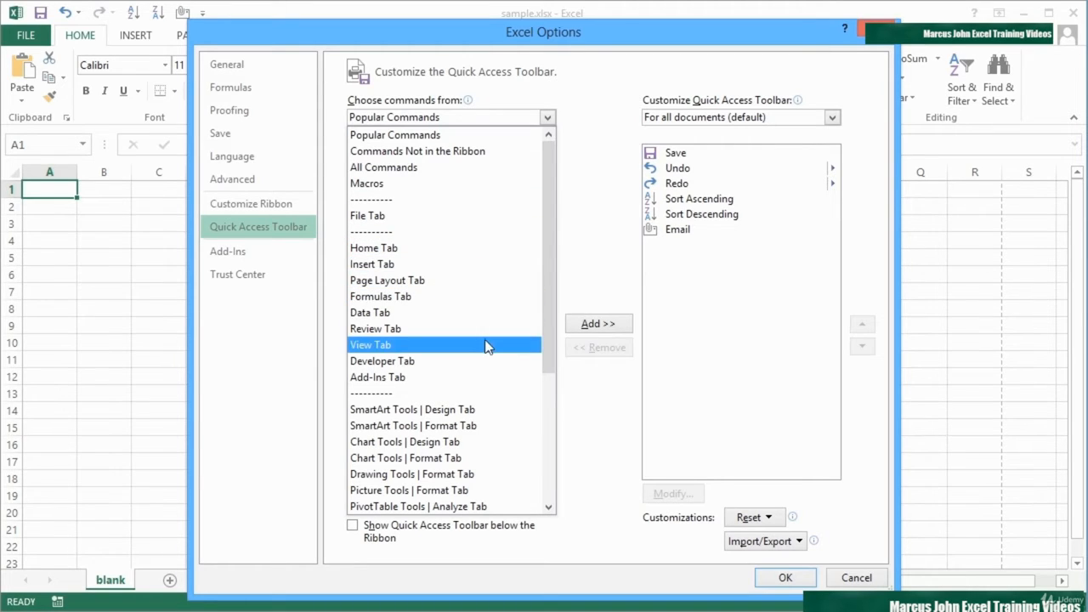
pyautogui.moveTo(545, 347); pyautogui.dragTo(544, 498)
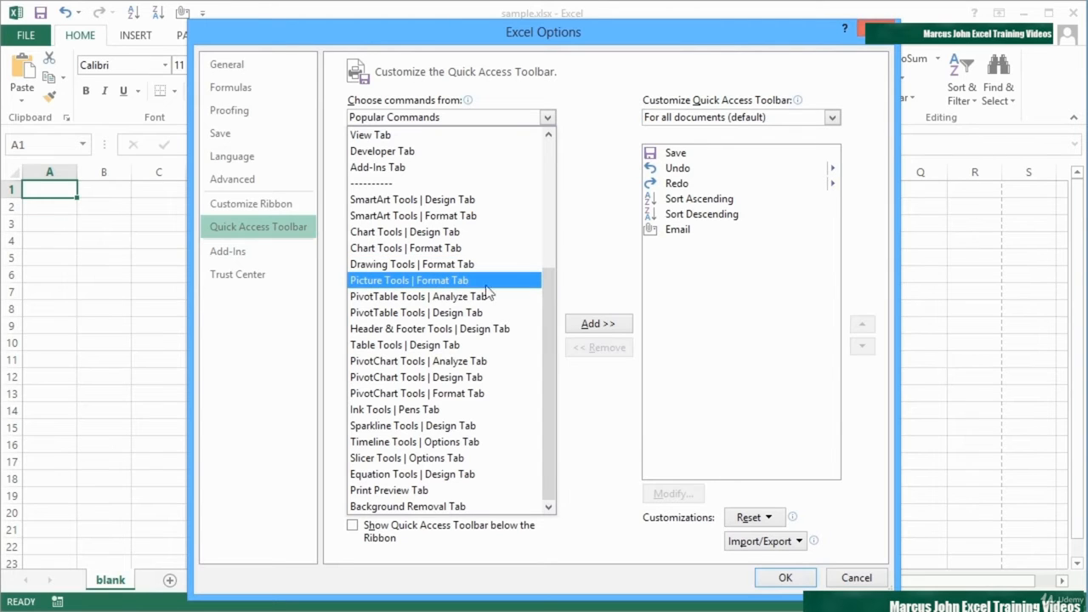
pyautogui.moveTo(545, 291); pyautogui.dragTo(556, 152)
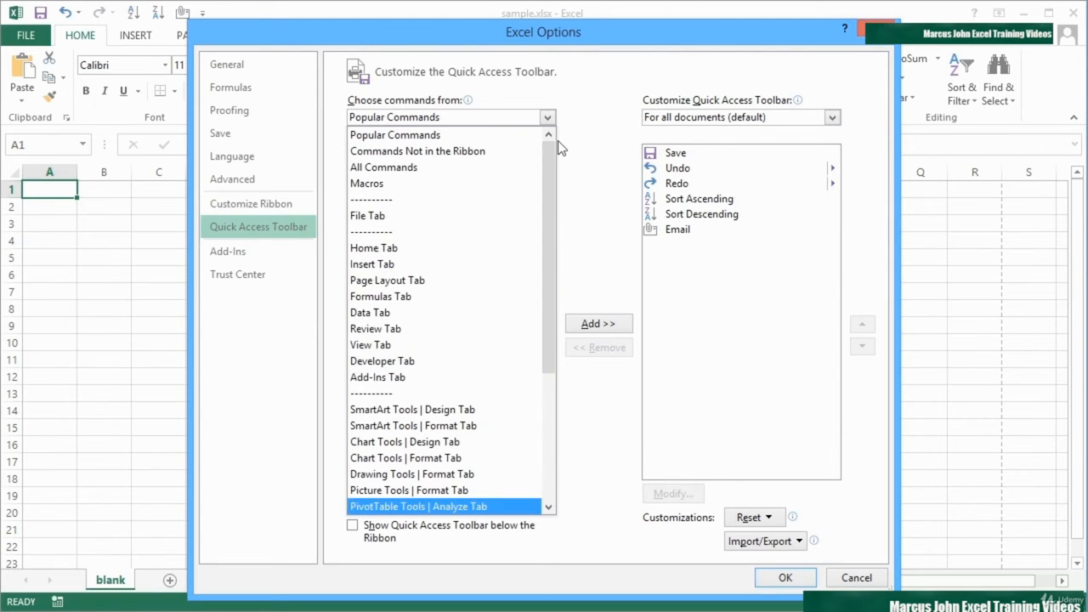
pyautogui.click(400, 247)
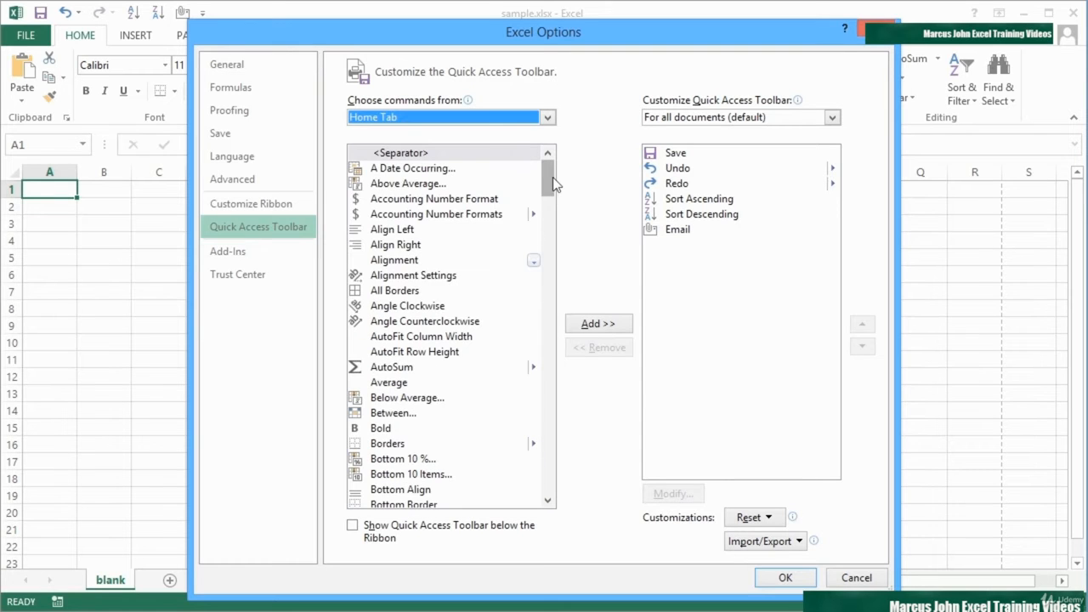
# Add the plain Copy command to the Quick Access Toolbar list and remove it again
pyautogui.moveTo(548, 177); pyautogui.dragTo(547, 236)
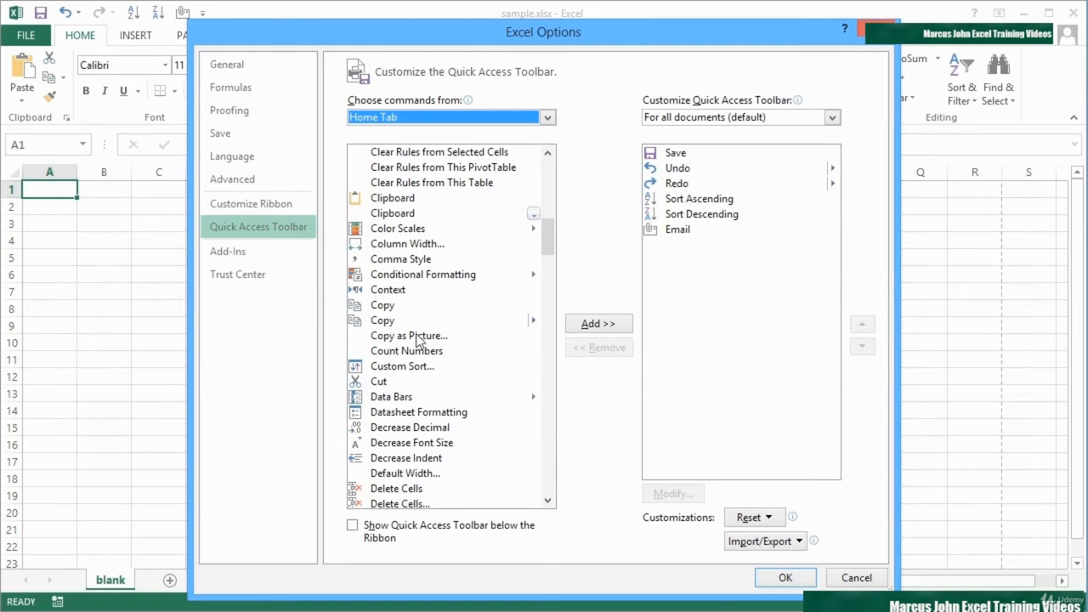
pyautogui.click(388, 307)
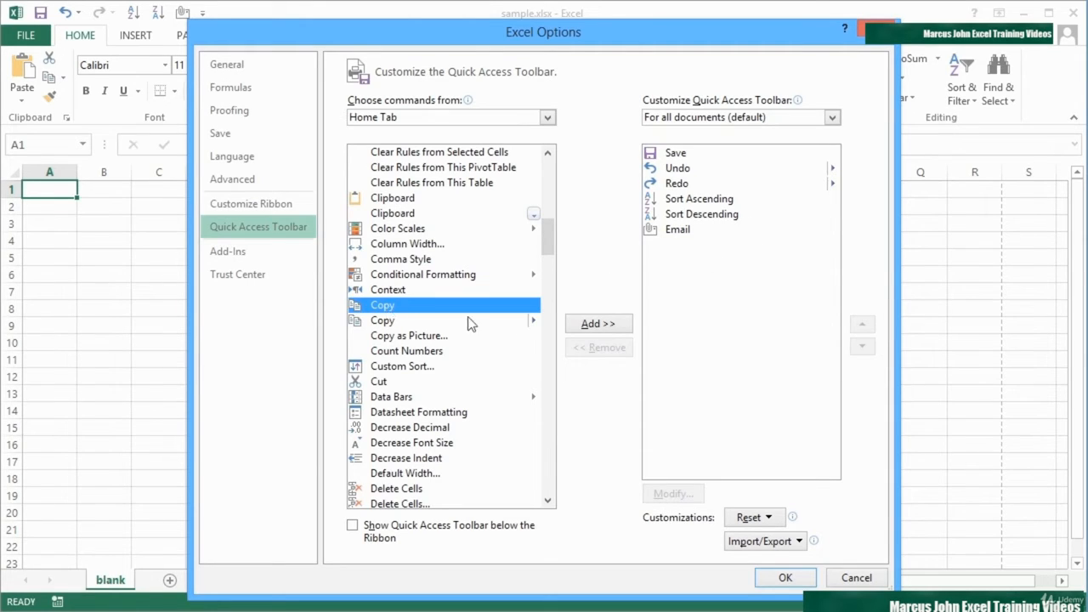
pyautogui.click(611, 328)
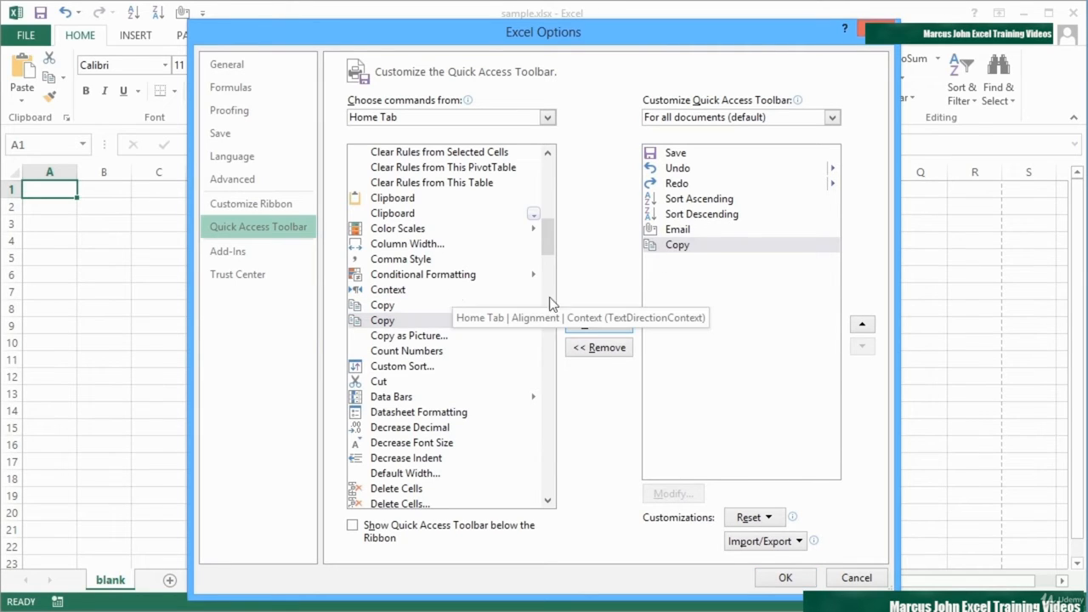
pyautogui.click(686, 246)
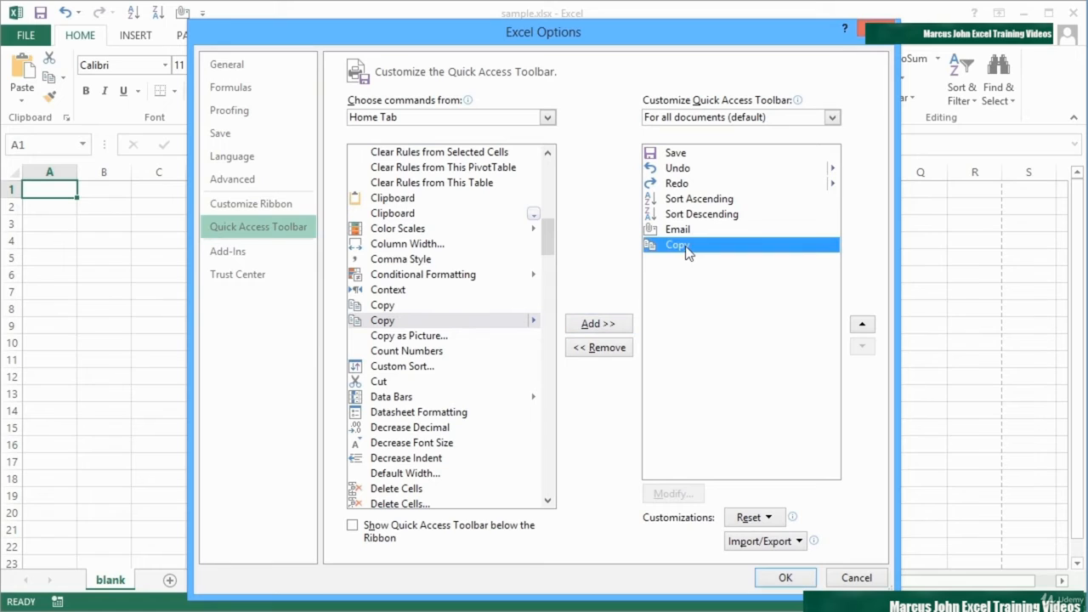
pyautogui.click(606, 354)
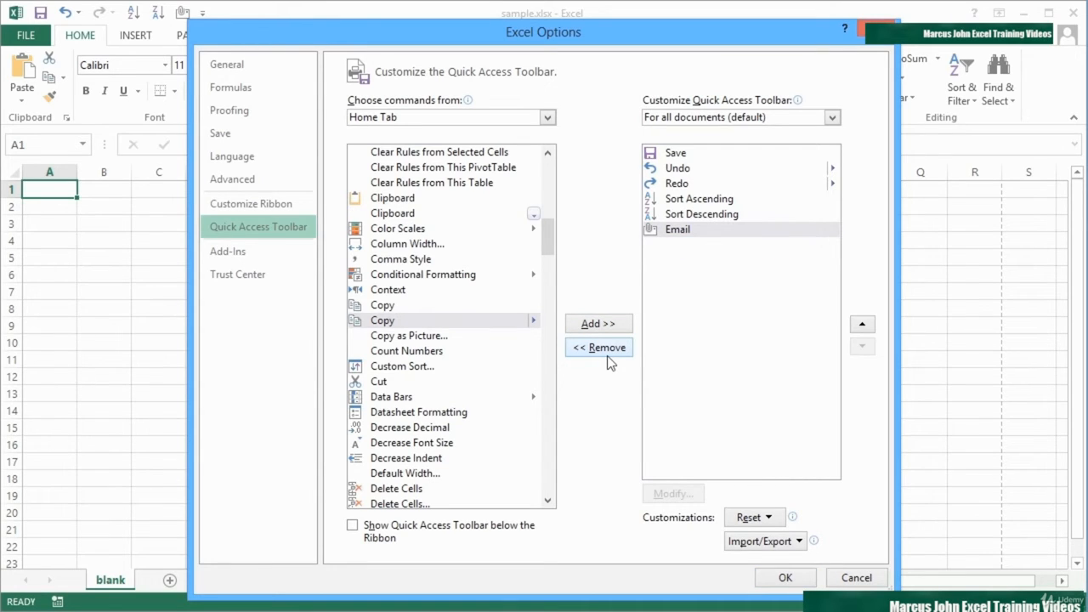
# Add the plain Copy command and the Cut command to the Quick Access Toolbar list
pyautogui.click(379, 323)
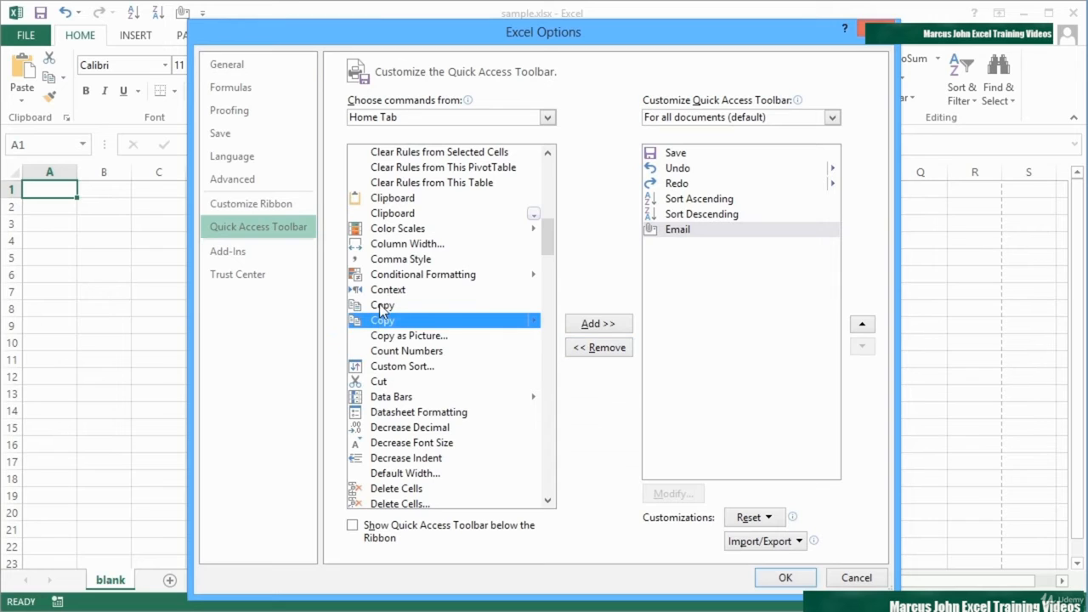
pyautogui.click(379, 306)
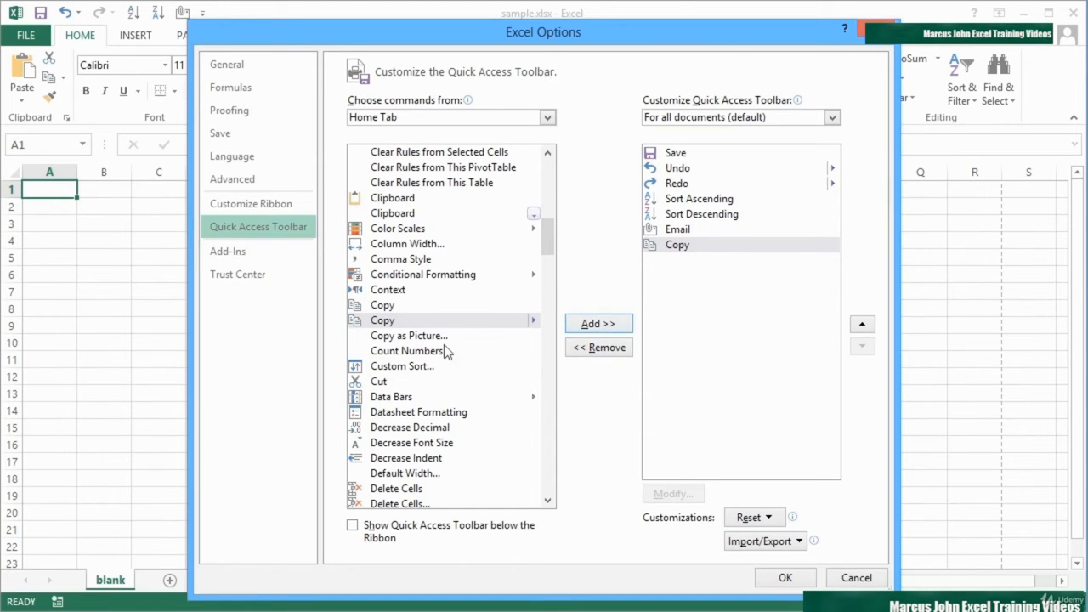
pyautogui.click(378, 380)
pyautogui.click(580, 333)
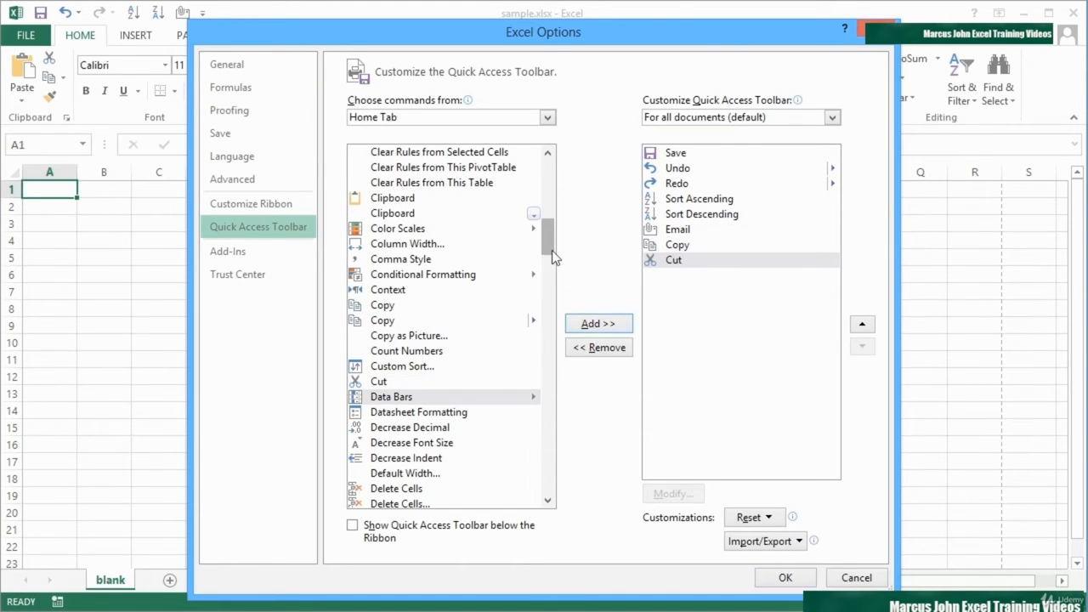
# Add the plain Paste command, the one without a submenu, to the Quick Access Toolbar list
pyautogui.moveTo(551, 250); pyautogui.dragTo(554, 436)
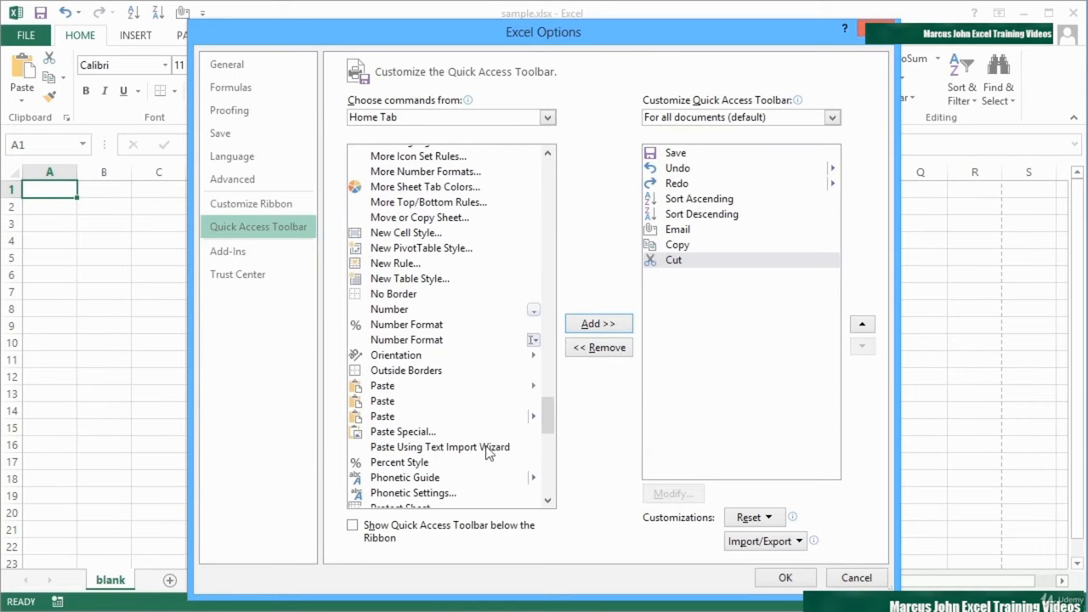
pyautogui.click(397, 388)
pyautogui.click(397, 405)
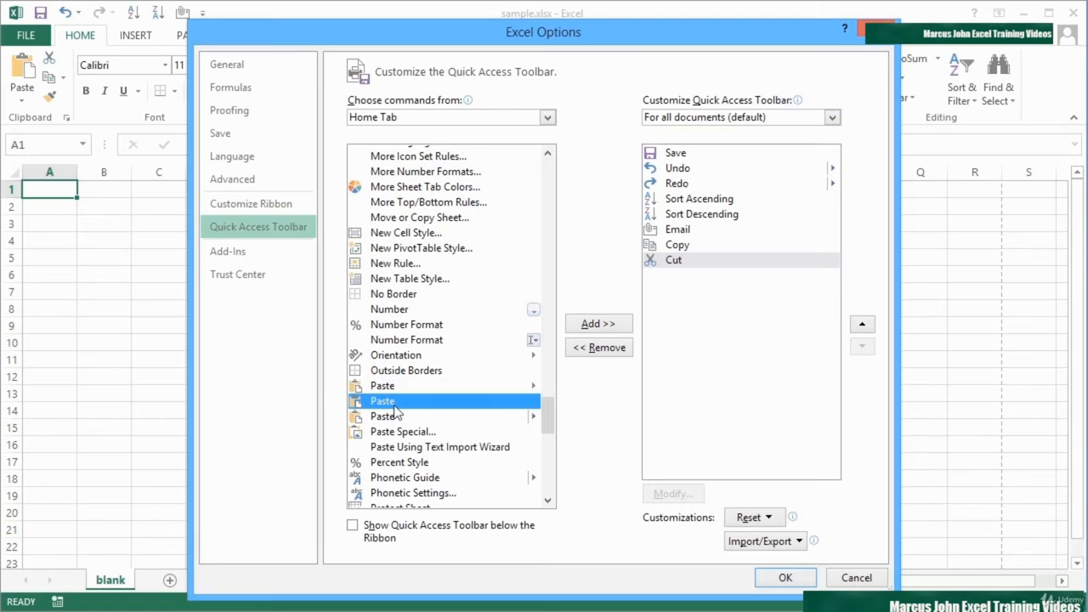
pyautogui.click(600, 326)
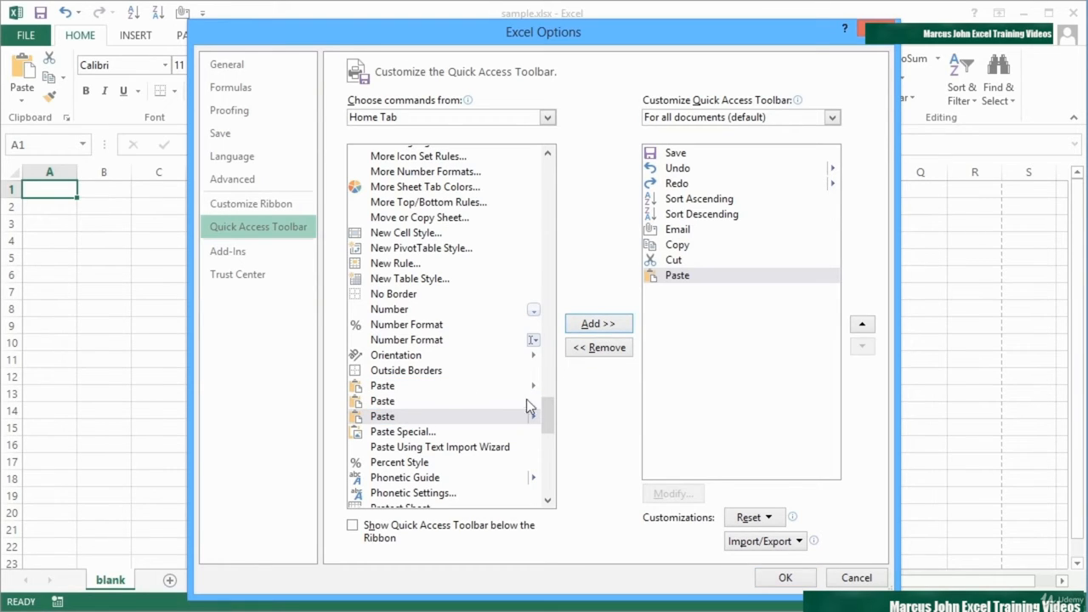
# Apply the Quick Access Toolbar customizations and close the options
pyautogui.click(414, 401)
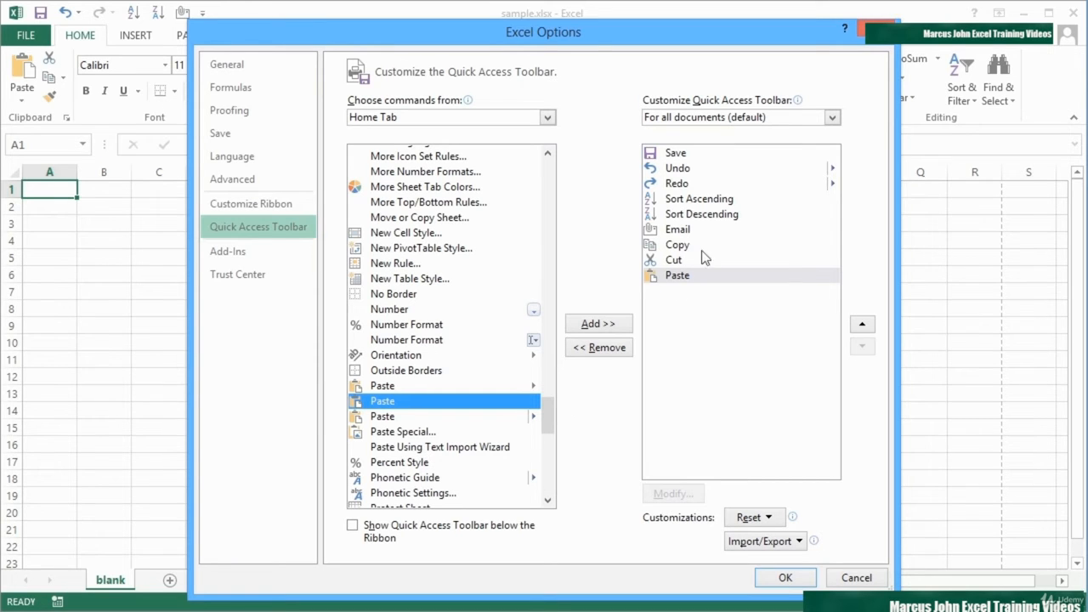
pyautogui.click(784, 577)
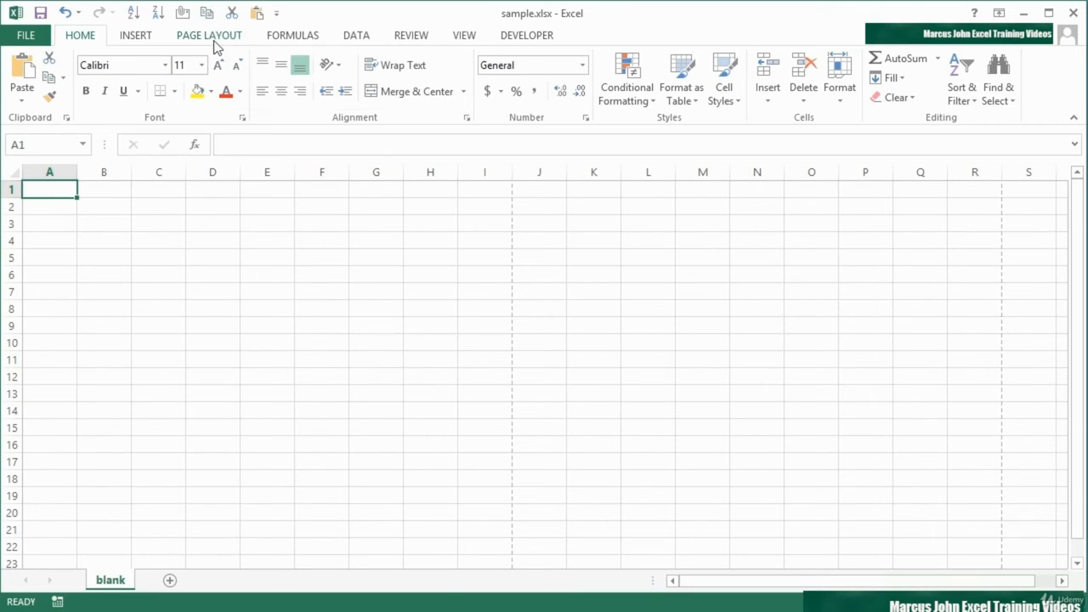
# Open the ribbon customization options and select the Developer tab in the collapsed Main Tabs list
pyautogui.click(26, 35)
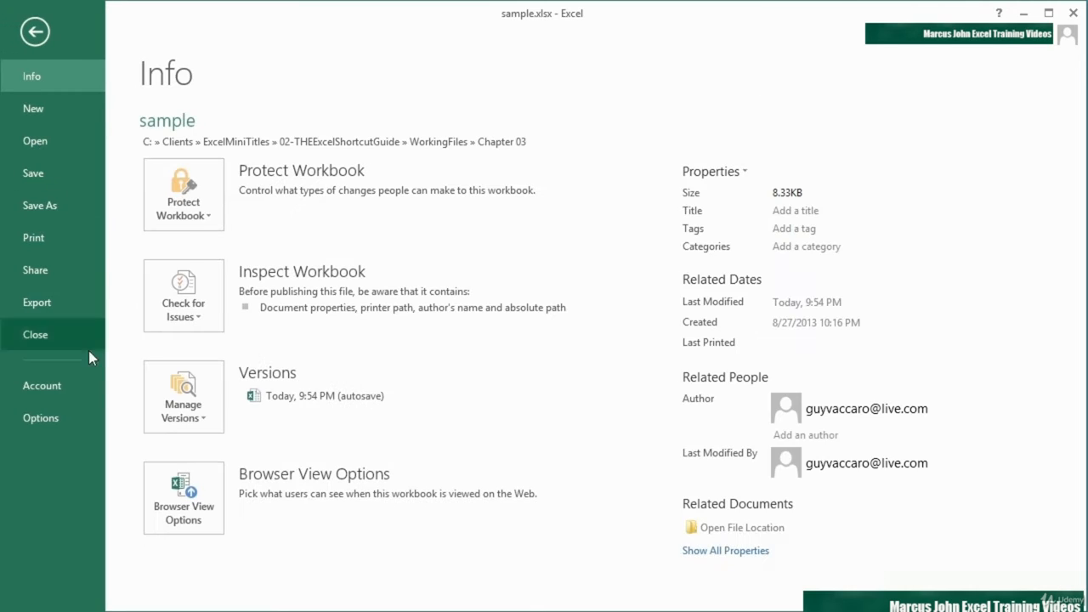
pyautogui.click(73, 416)
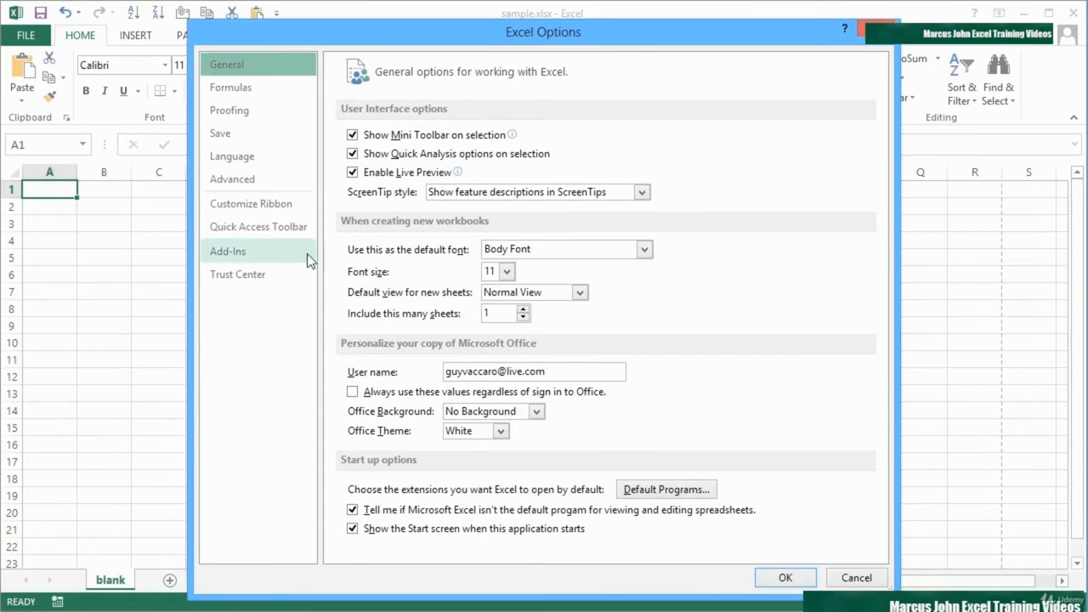
pyautogui.click(256, 209)
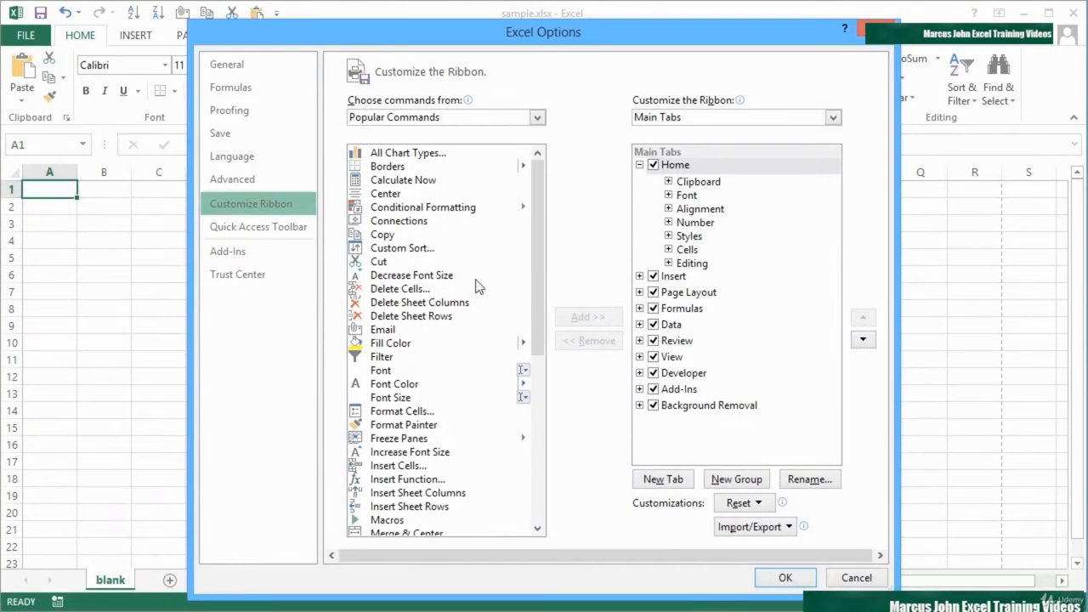
pyautogui.click(639, 166)
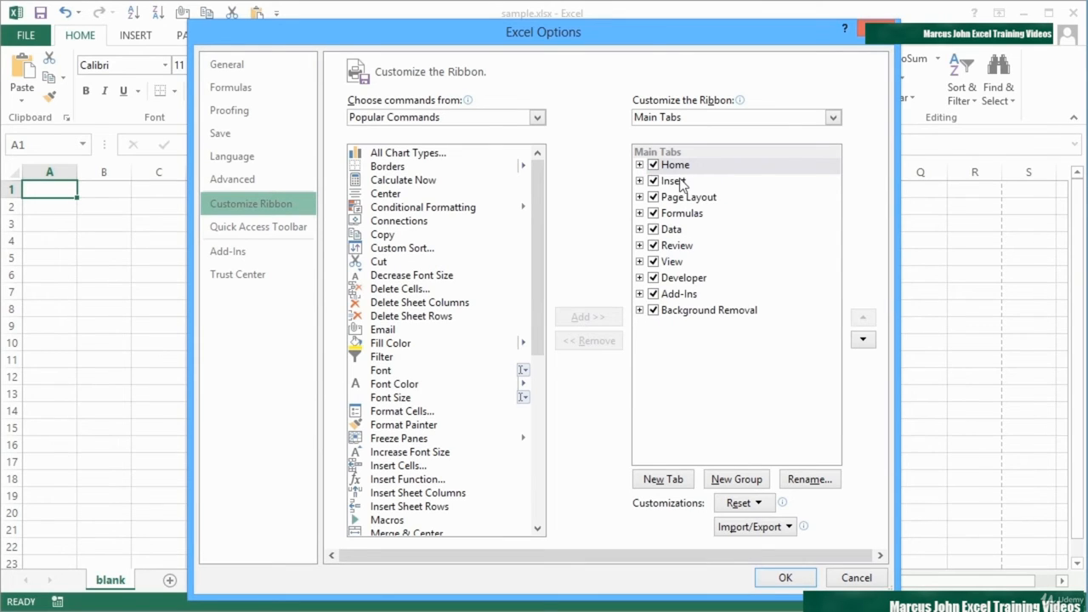
pyautogui.click(654, 279)
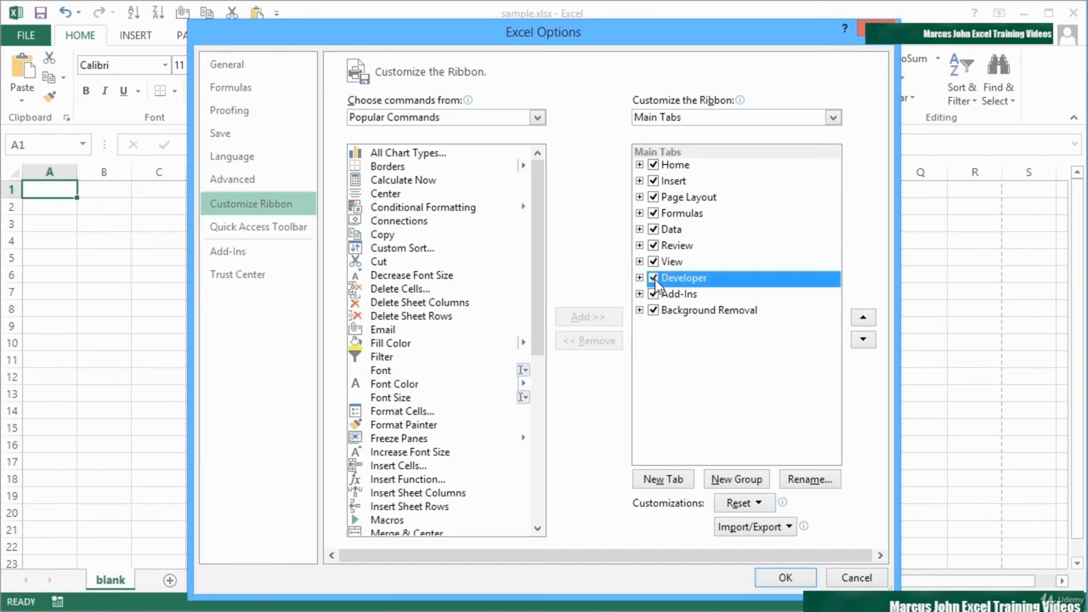
# Examine the commands in the Home tab's Alignment and Font groups in the Main Tabs list
pyautogui.click(640, 165)
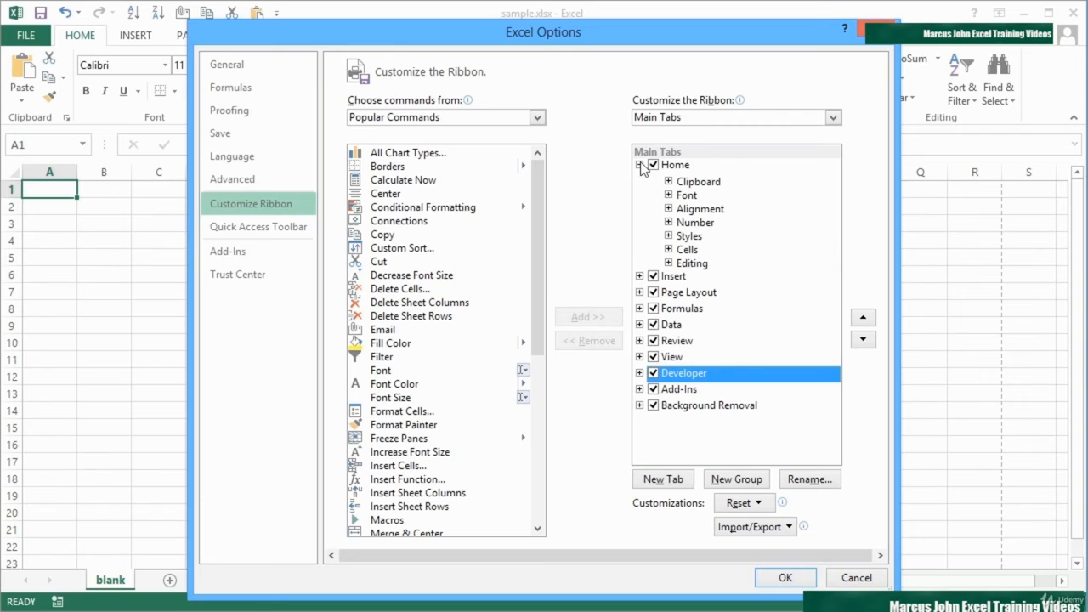
pyautogui.click(668, 209)
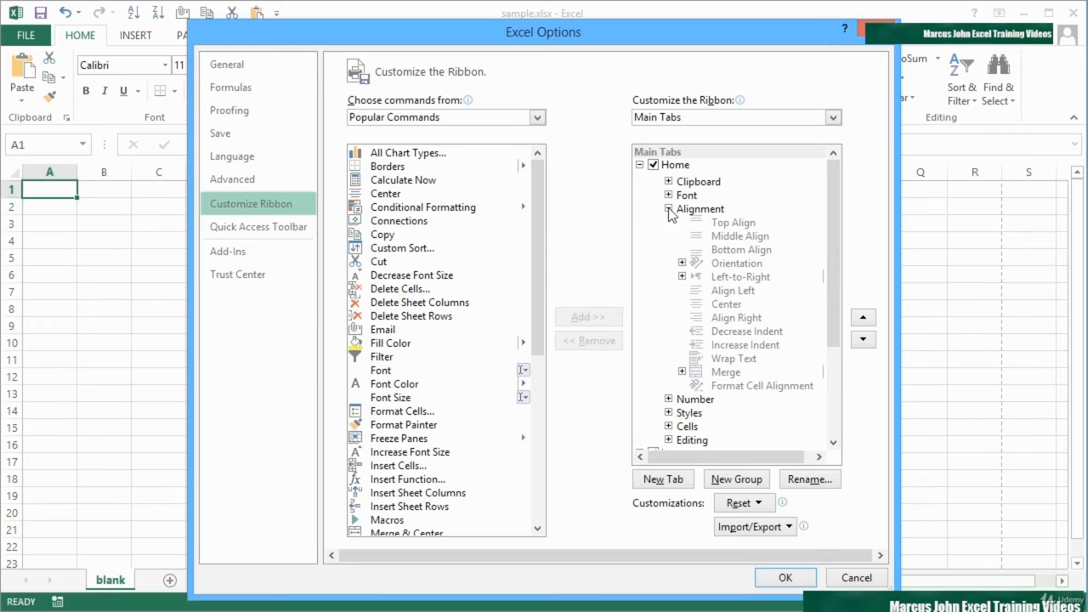
pyautogui.click(745, 291)
pyautogui.click(742, 304)
pyautogui.click(741, 331)
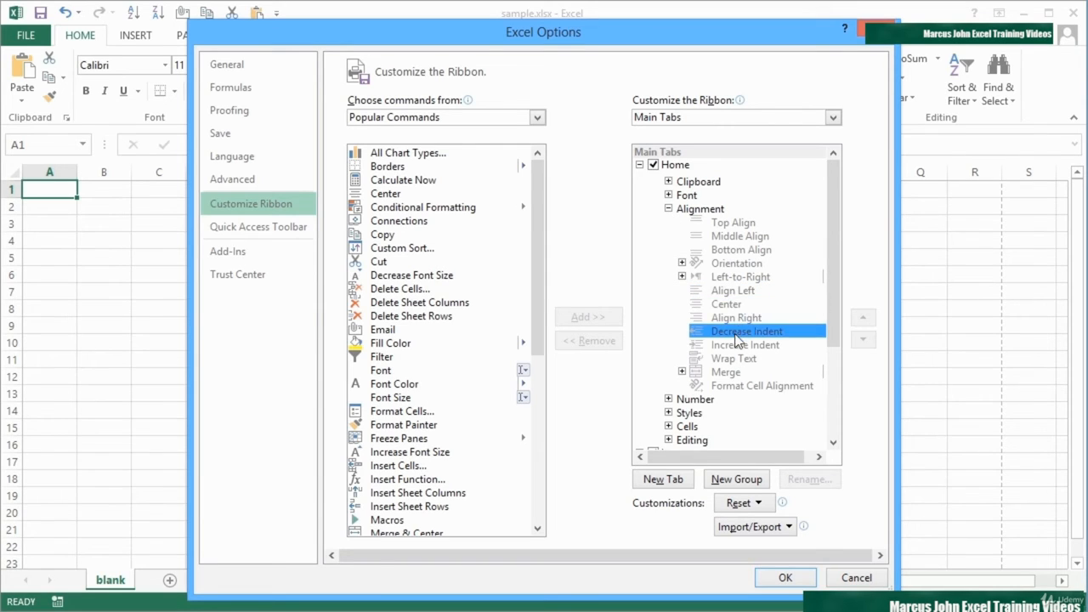
pyautogui.click(736, 358)
pyautogui.click(728, 374)
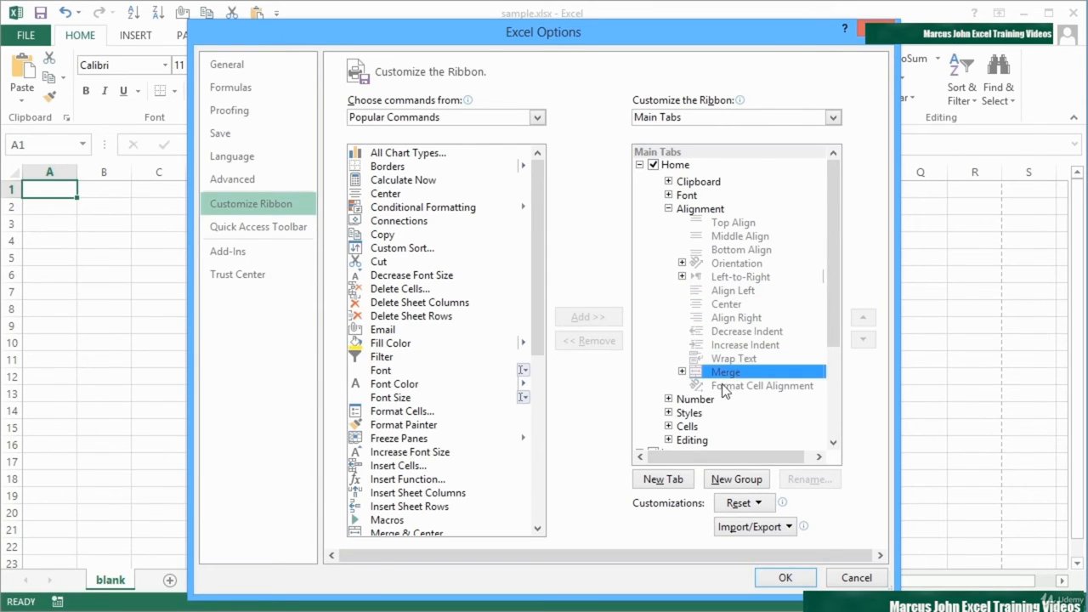
pyautogui.click(722, 385)
pyautogui.click(724, 357)
pyautogui.click(725, 344)
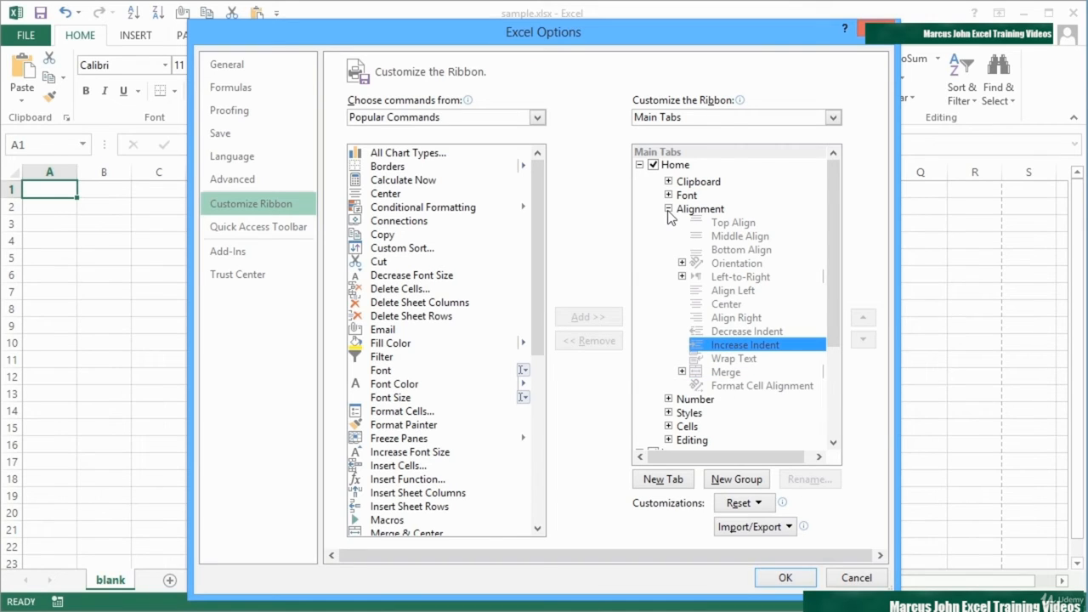
pyautogui.click(668, 209)
pyautogui.click(668, 195)
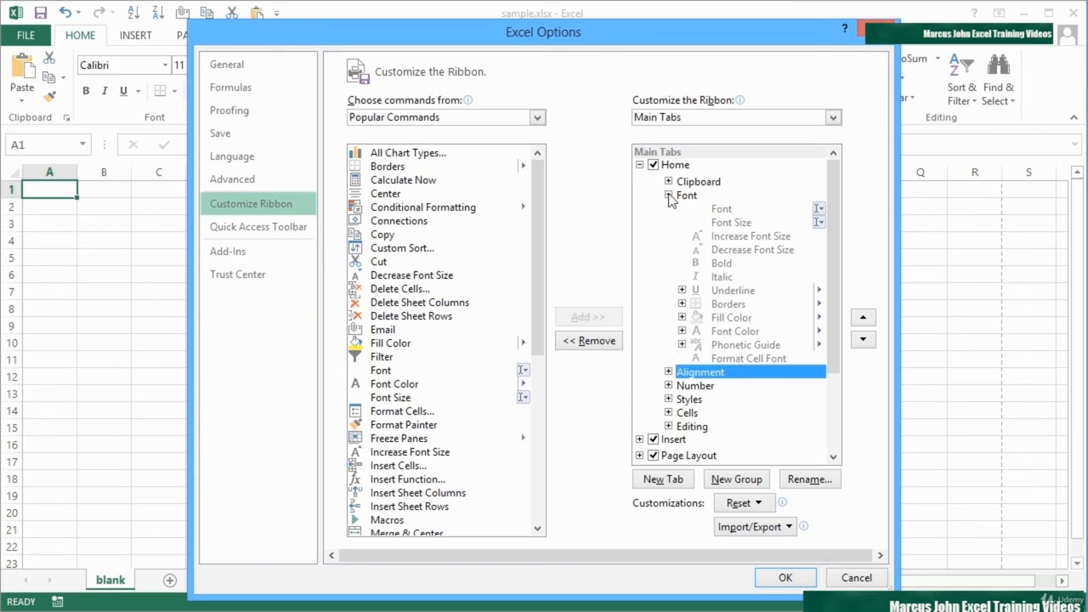
pyautogui.click(668, 195)
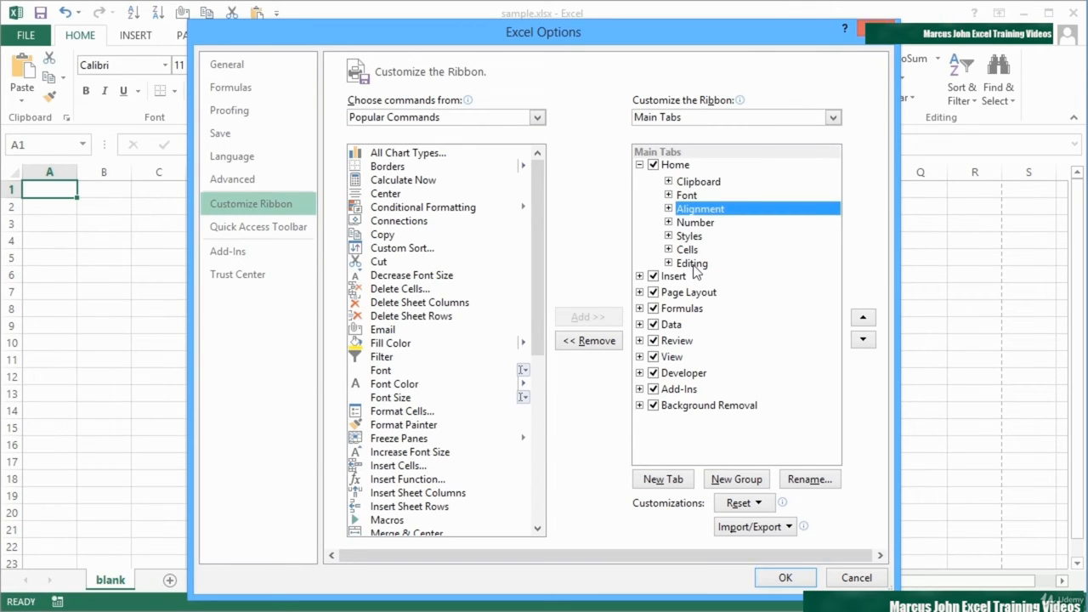
pyautogui.click(640, 165)
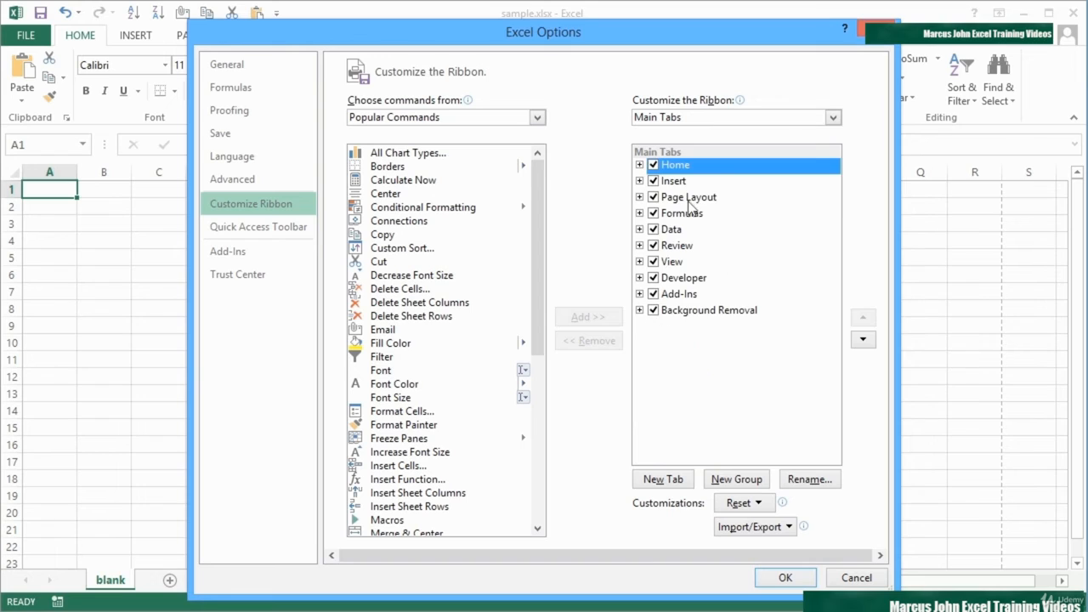
# Create a custom ribbon tab directly after Home and name it "Guys Commands"
pyautogui.click(664, 480)
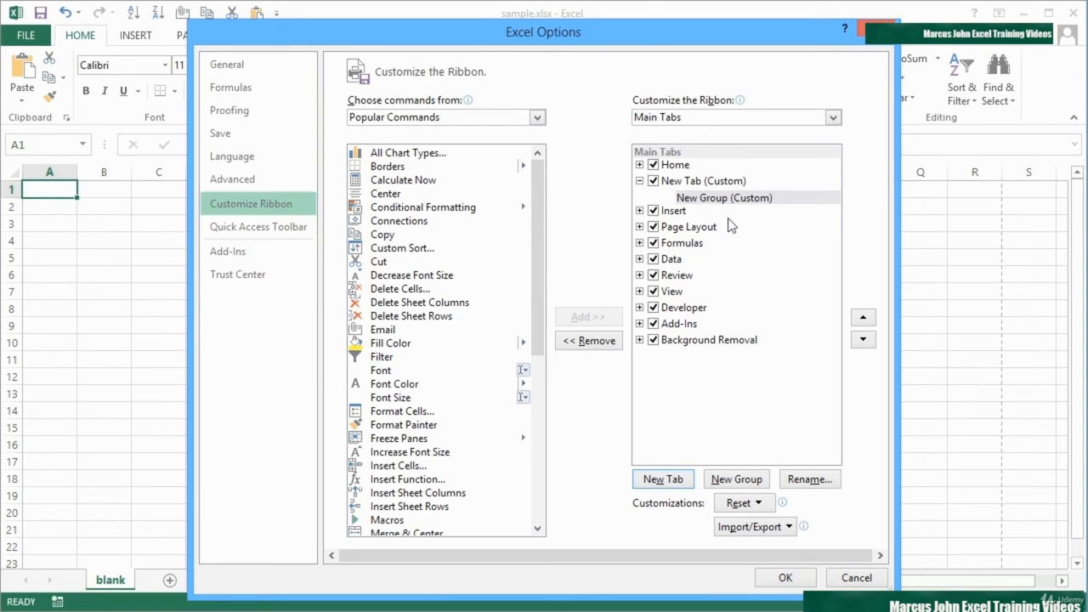
pyautogui.click(695, 183)
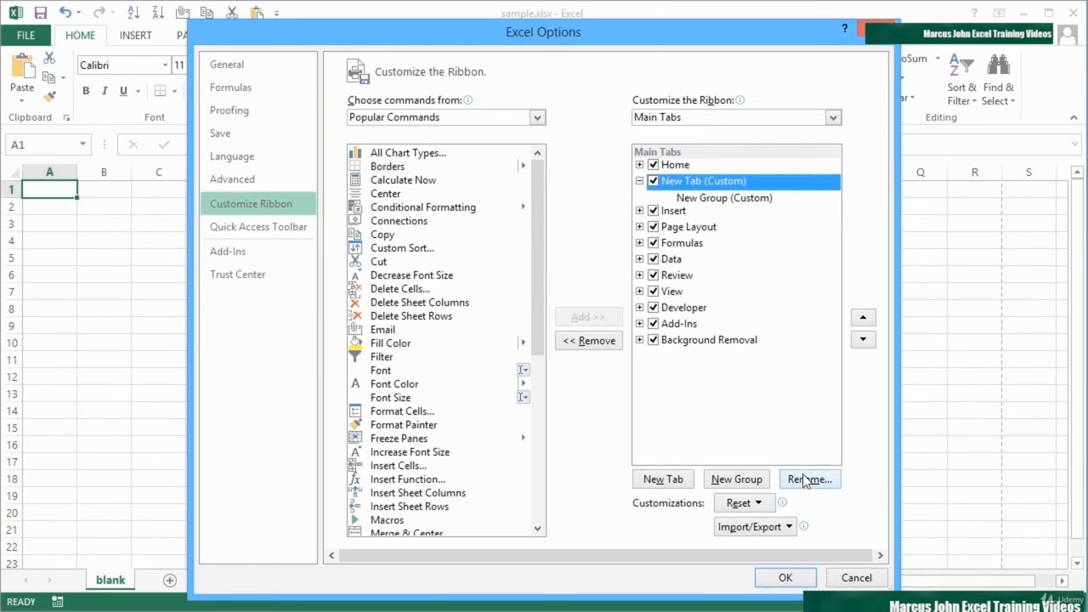
pyautogui.click(807, 479)
pyautogui.write('Guys Commands')
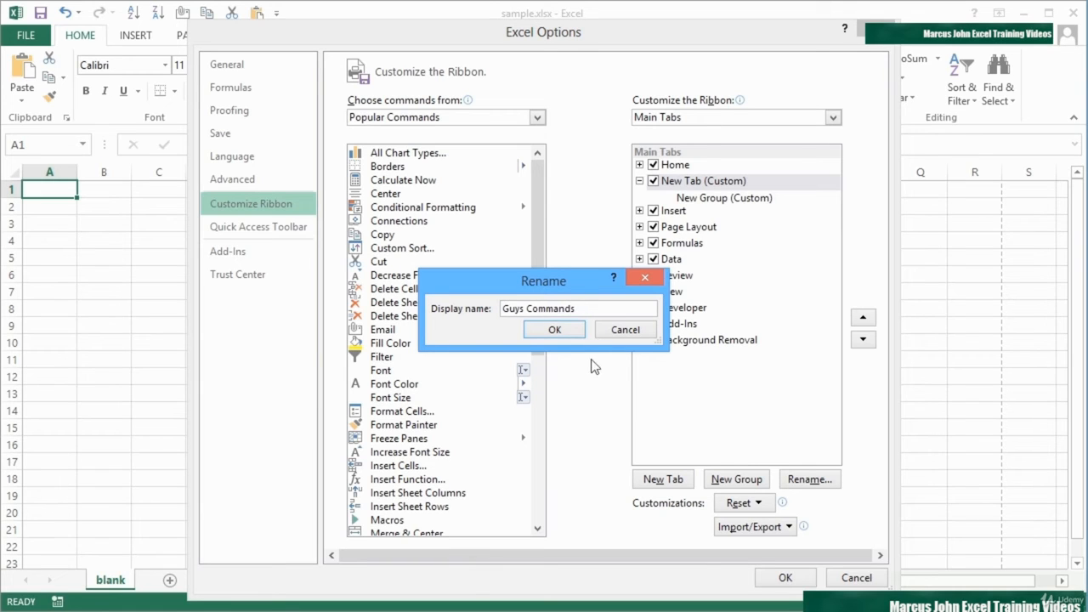
pyautogui.click(576, 332)
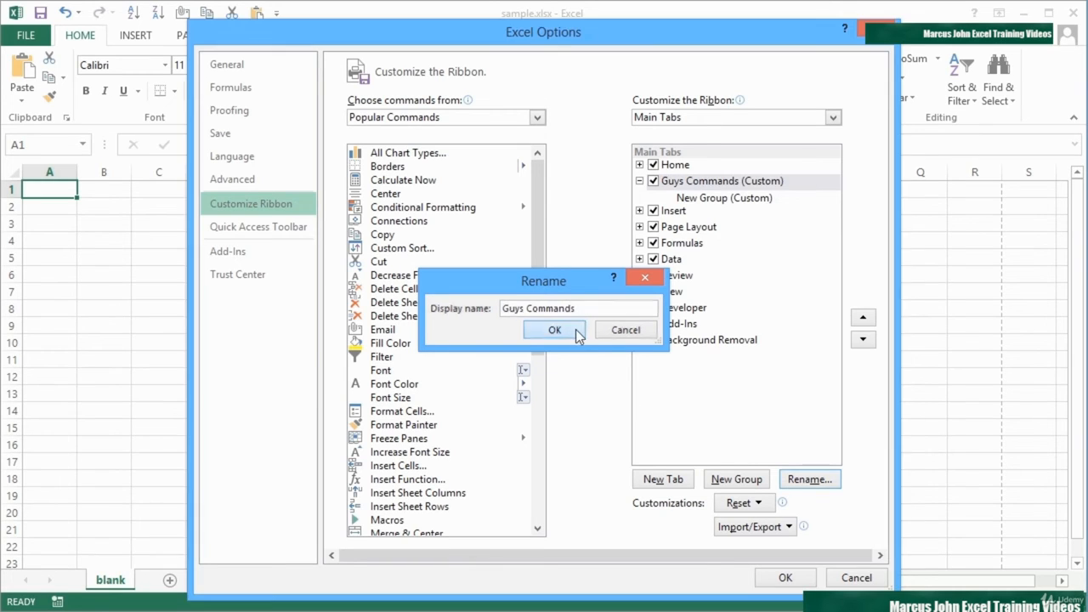
# Rename the custom tab's default group as "Group 1"
pyautogui.click(712, 200)
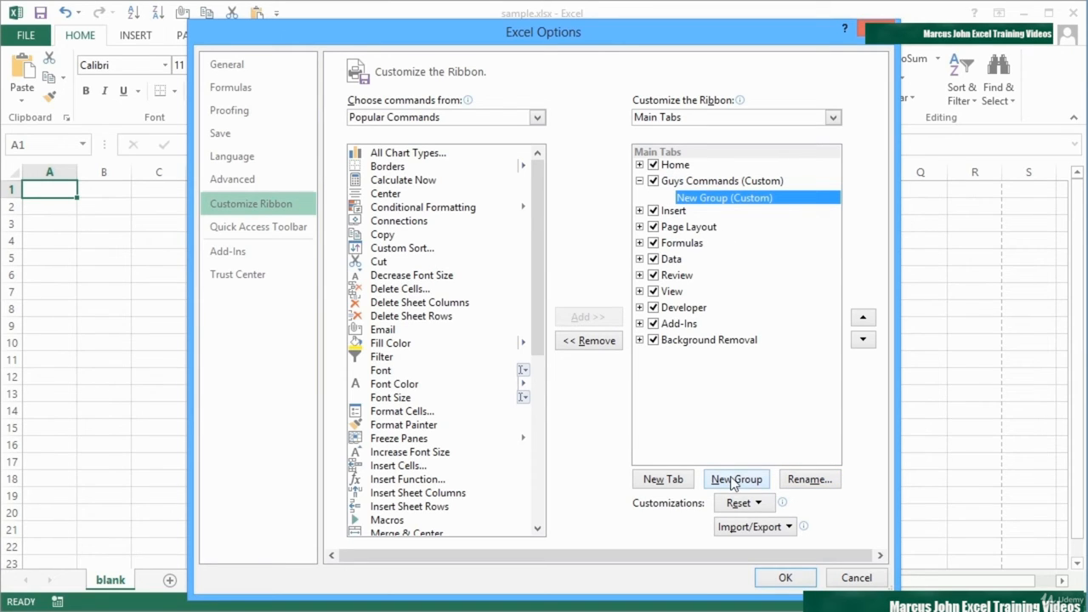
pyautogui.click(808, 481)
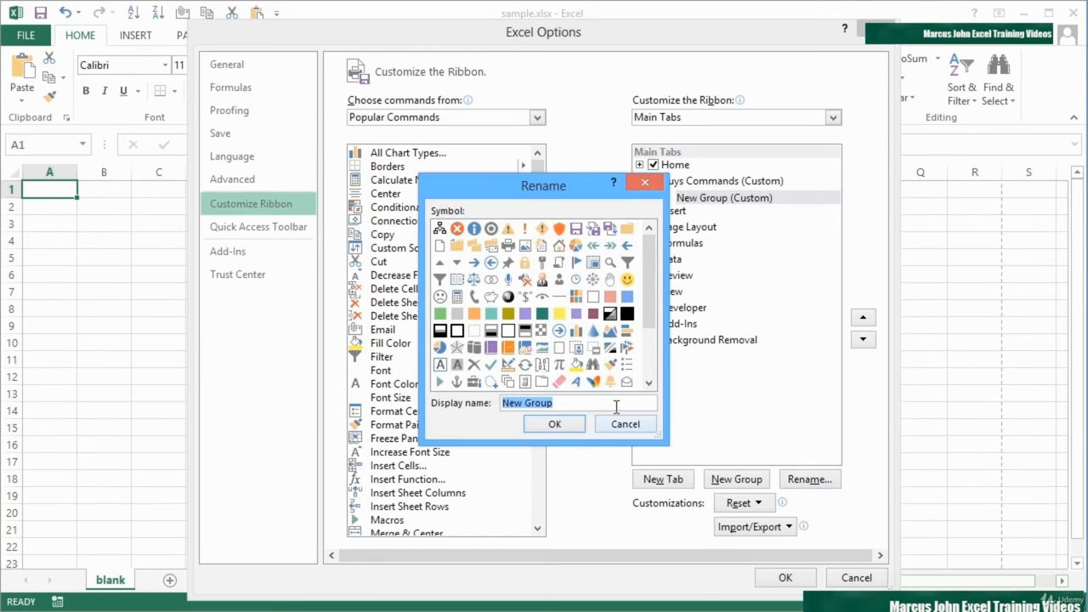
pyautogui.moveTo(567, 404); pyautogui.dragTo(496, 403)
pyautogui.write('G')
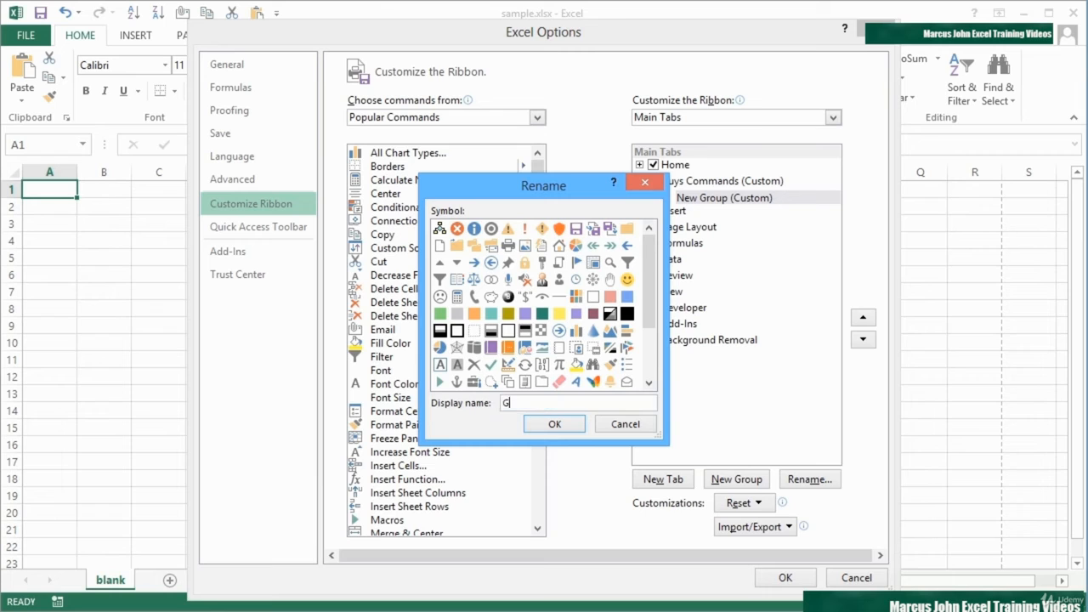
pyautogui.write('roup 1')
pyautogui.click(554, 423)
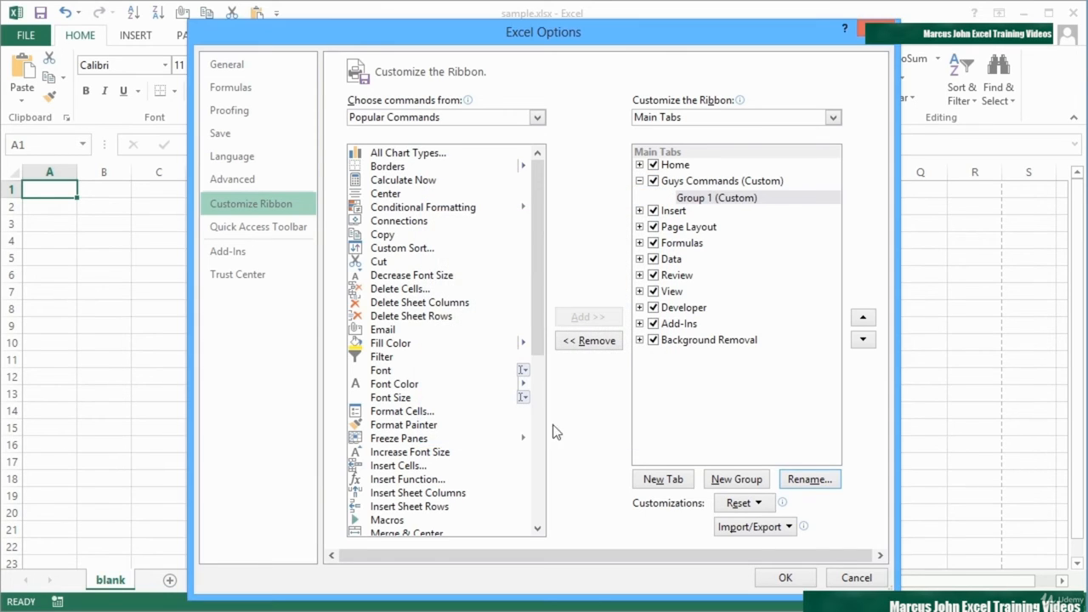
# Add a second group to the custom tab and name it "Group 2"
pyautogui.click(729, 479)
pyautogui.click(808, 480)
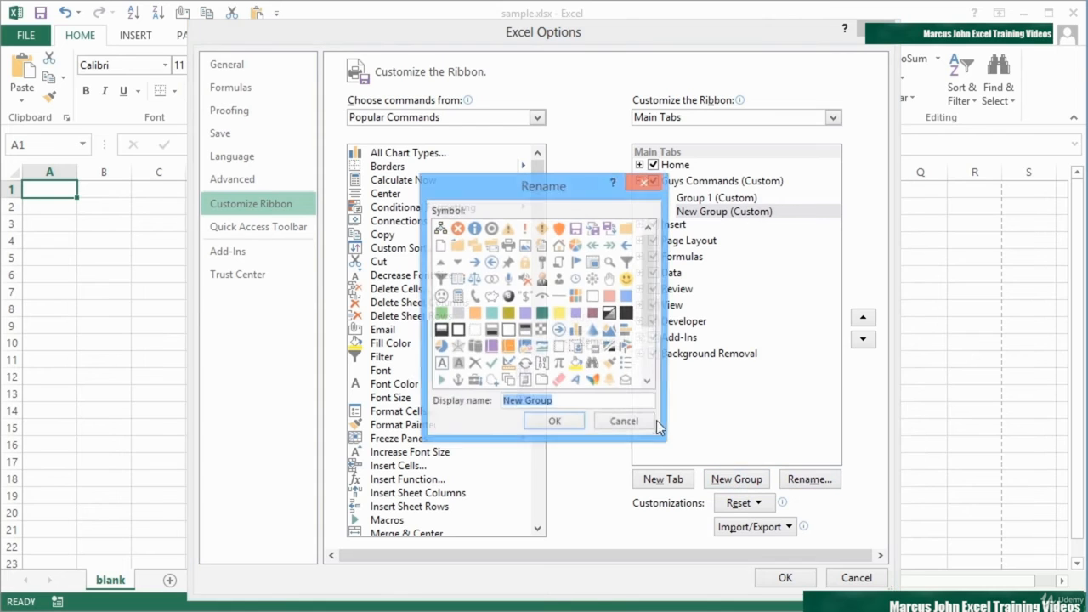
pyautogui.write('Grou')
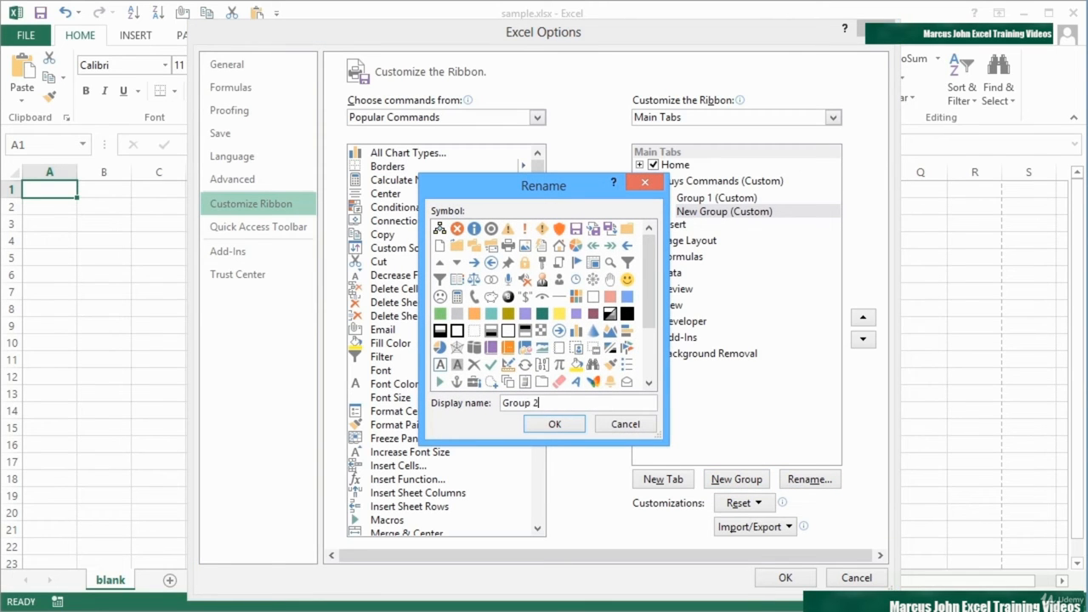
pyautogui.click(545, 425)
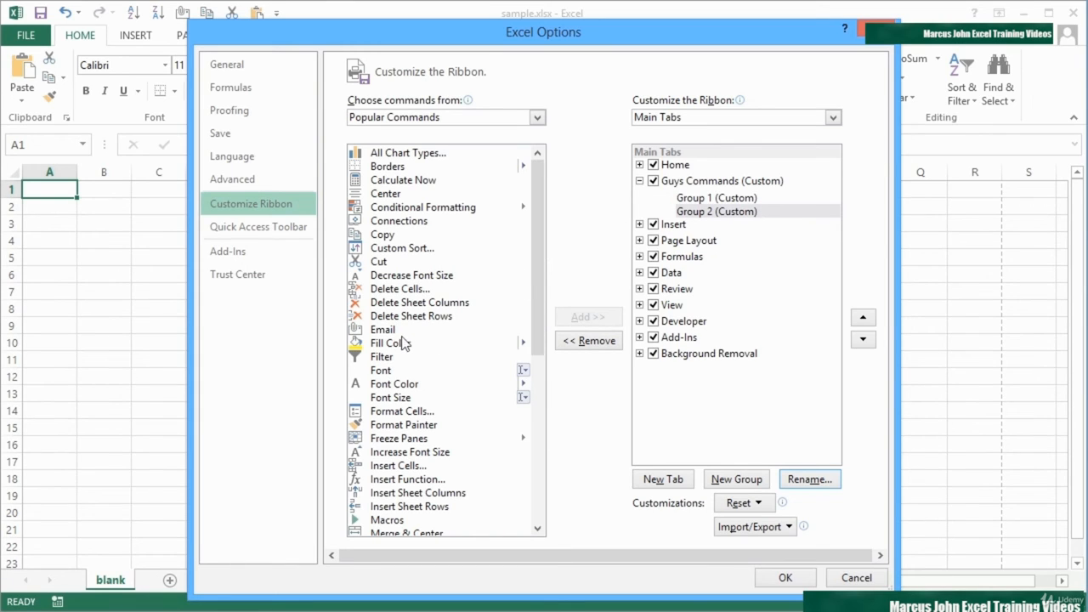
# Add the Email command to Group 1, Delete Cells to Group 2, and Center above Email in Group 1
pyautogui.moveTo(389, 333); pyautogui.dragTo(693, 204)
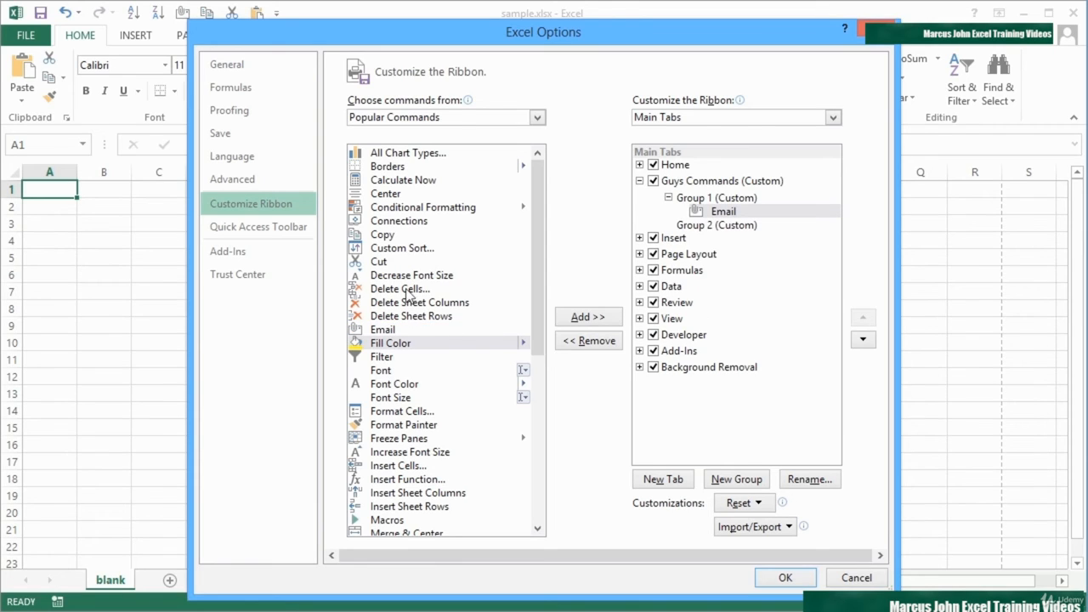
pyautogui.moveTo(406, 289); pyautogui.dragTo(697, 235)
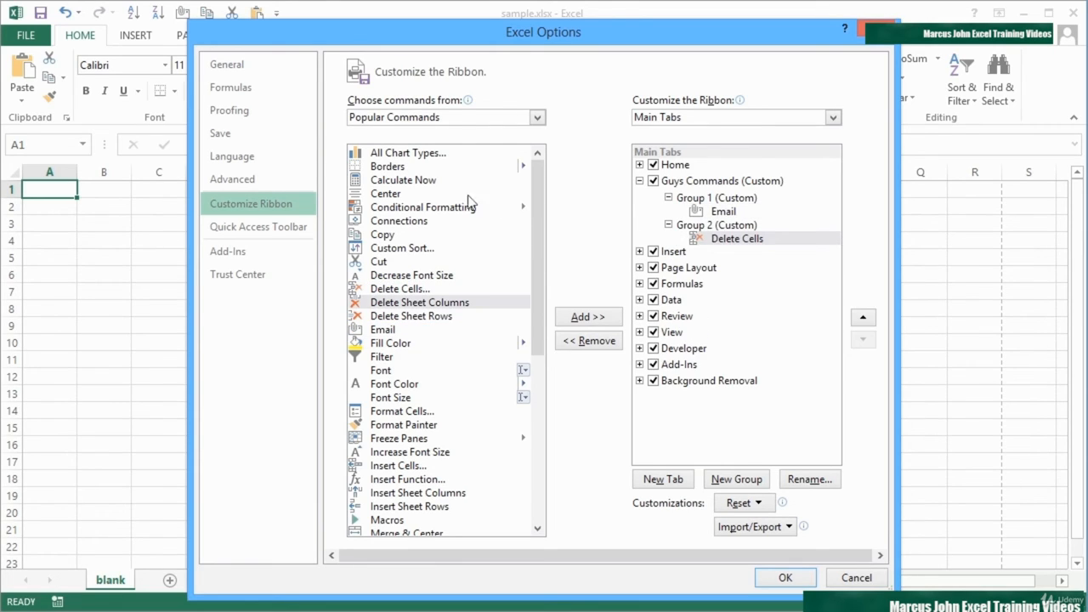
pyautogui.moveTo(389, 195); pyautogui.dragTo(693, 205)
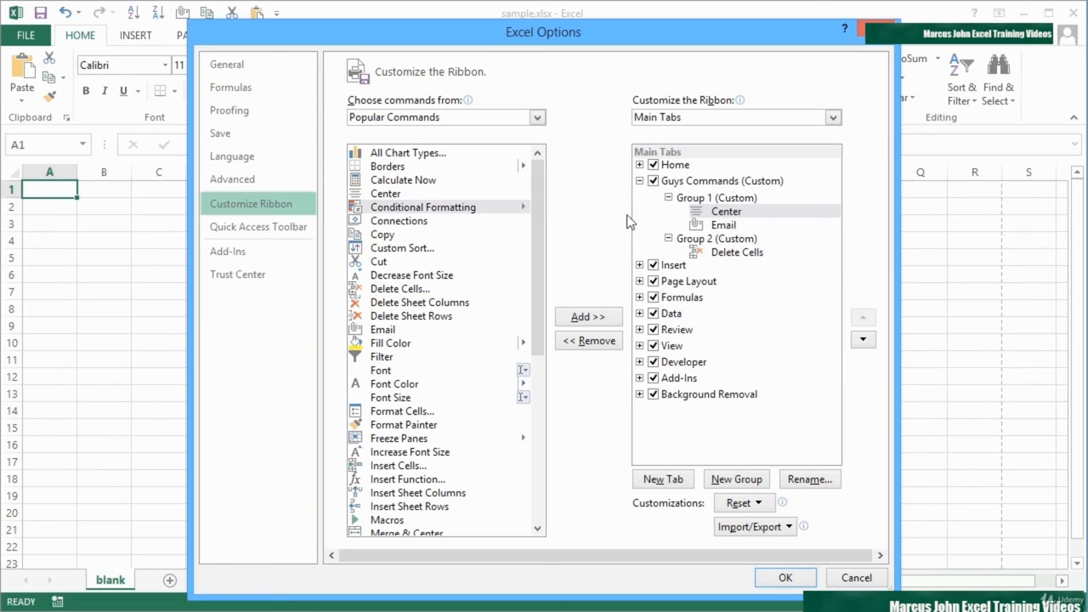
# Add Insert Sheet Rows and Insert Sheet Columns between Center and Email in Group 1, and apply the ribbon changes
pyautogui.moveTo(538, 291); pyautogui.dragTo(537, 378)
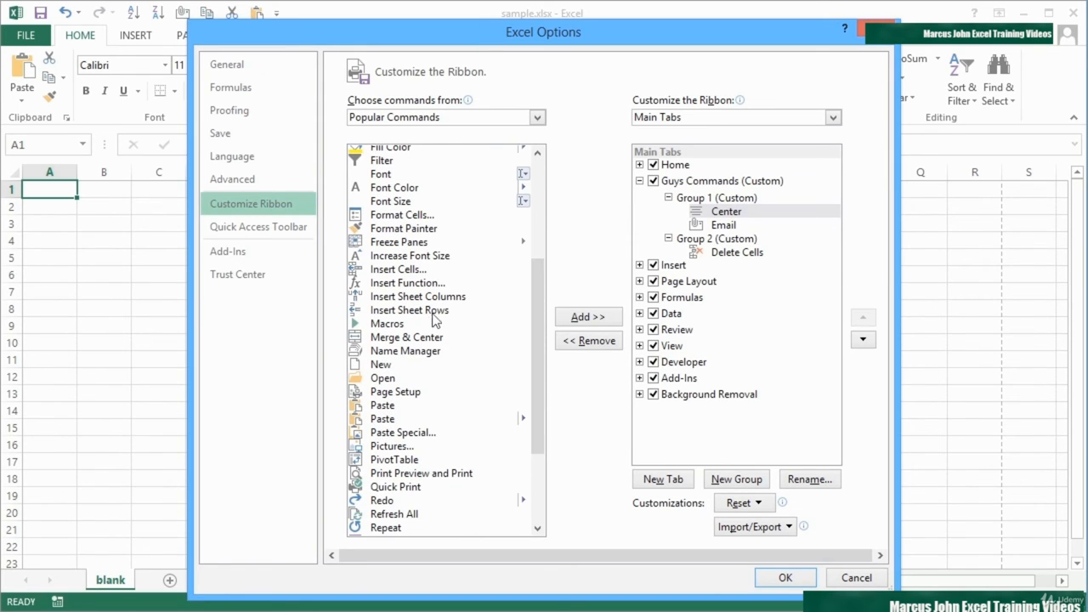
pyautogui.moveTo(422, 297); pyautogui.dragTo(726, 223)
pyautogui.moveTo(427, 313); pyautogui.dragTo(719, 228)
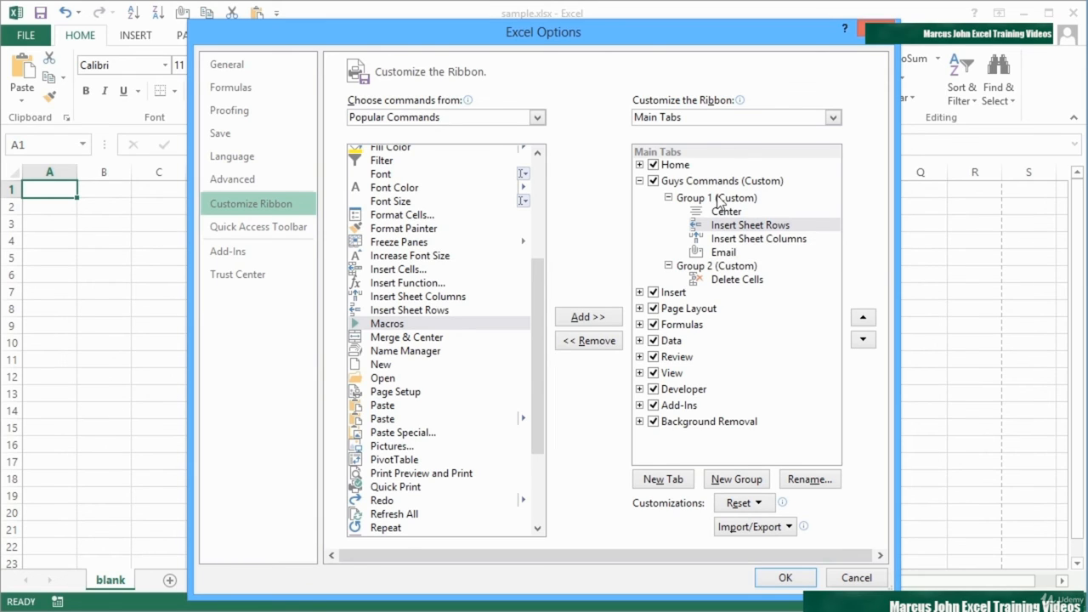
pyautogui.click(786, 577)
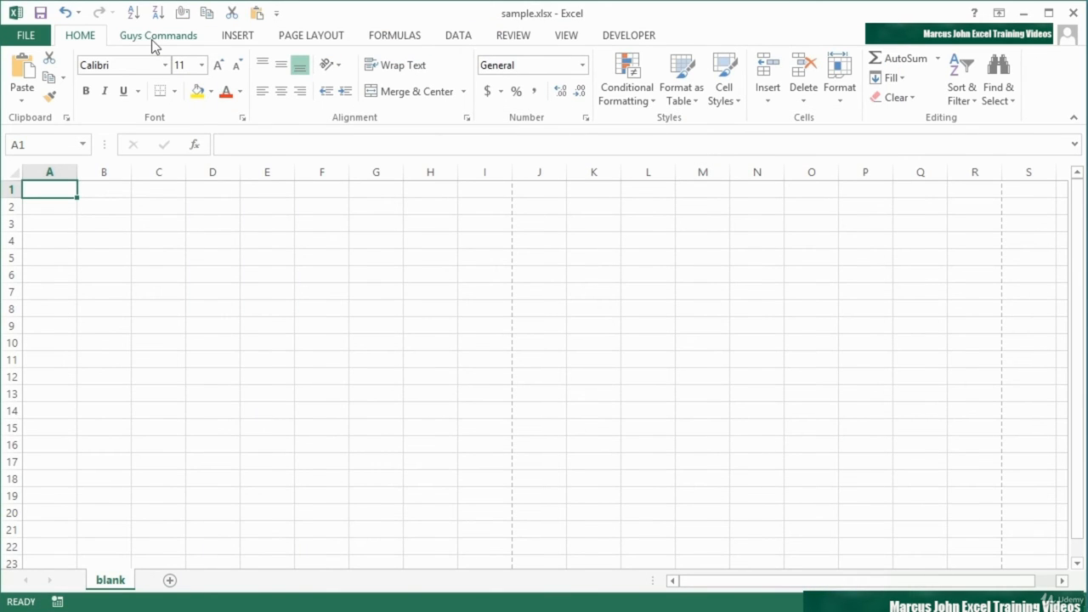
# Examine the commands on the custom ribbon tab and compare them with the Home tab
pyautogui.click(154, 37)
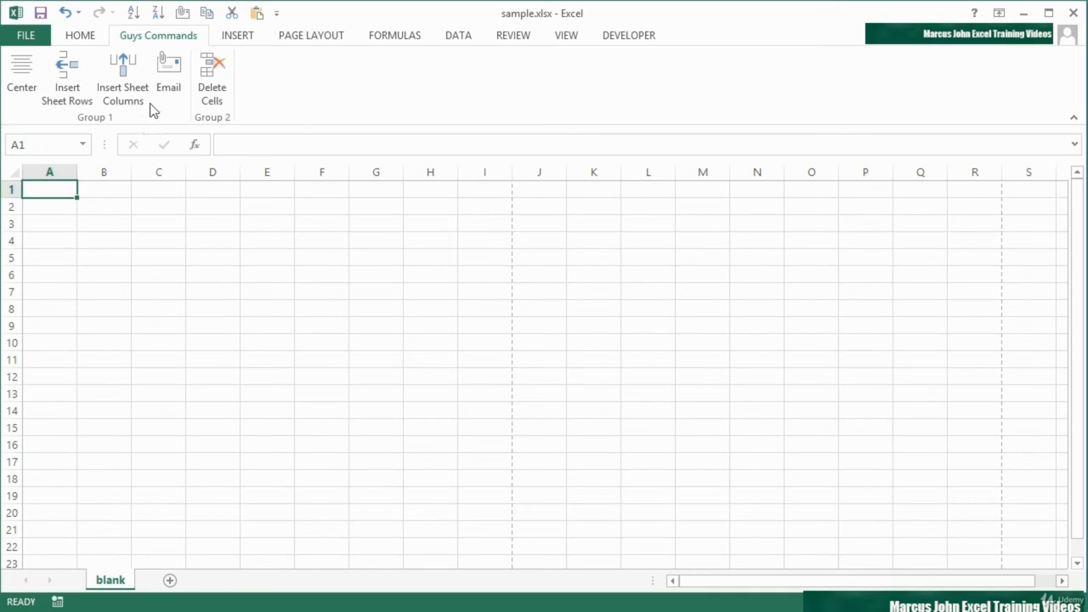
pyautogui.click(90, 39)
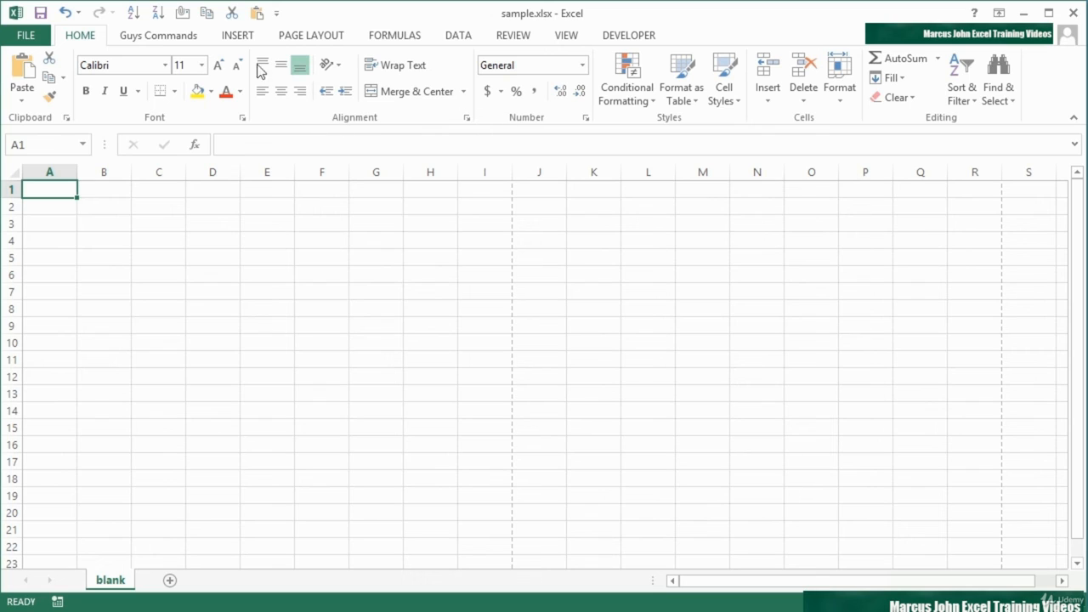
pyautogui.click(158, 37)
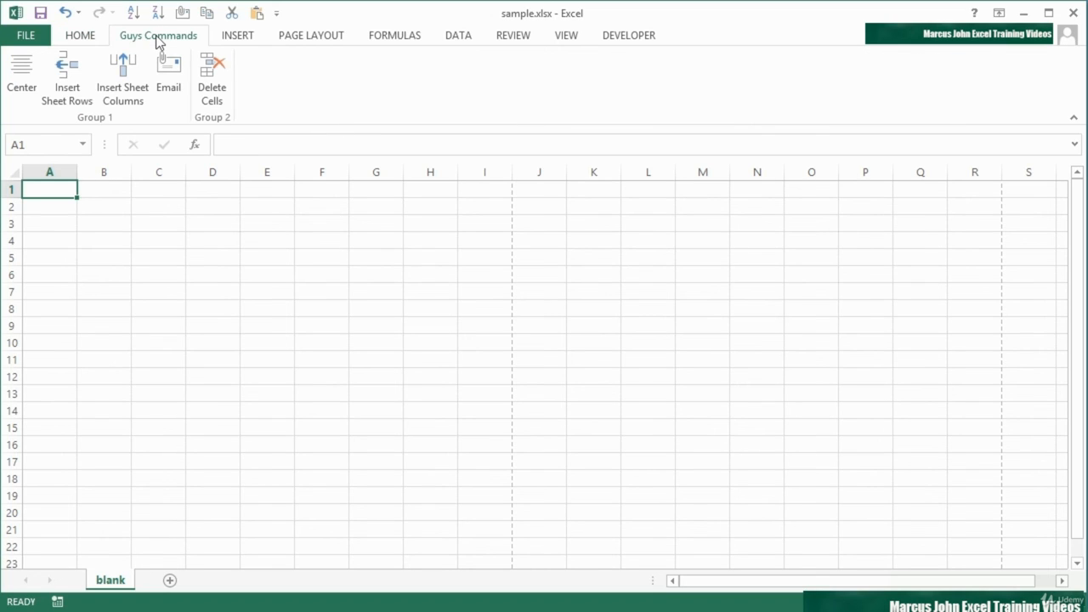
# Rename the custom ribbon tab to its existing name in all capital letters and apply the ribbon change
pyautogui.click(66, 73)
pyautogui.click(26, 36)
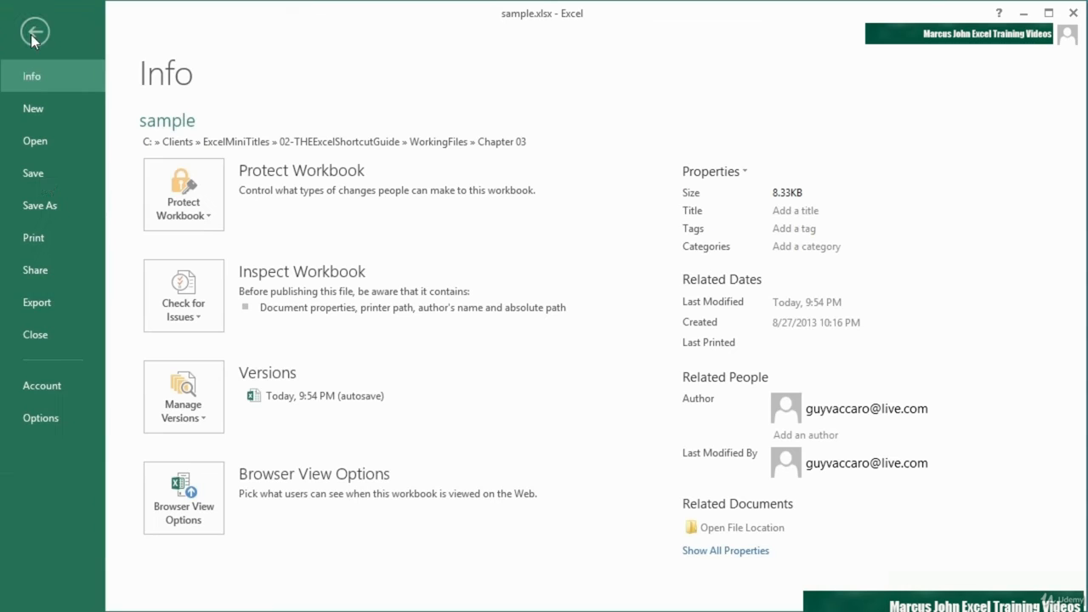
pyautogui.click(58, 418)
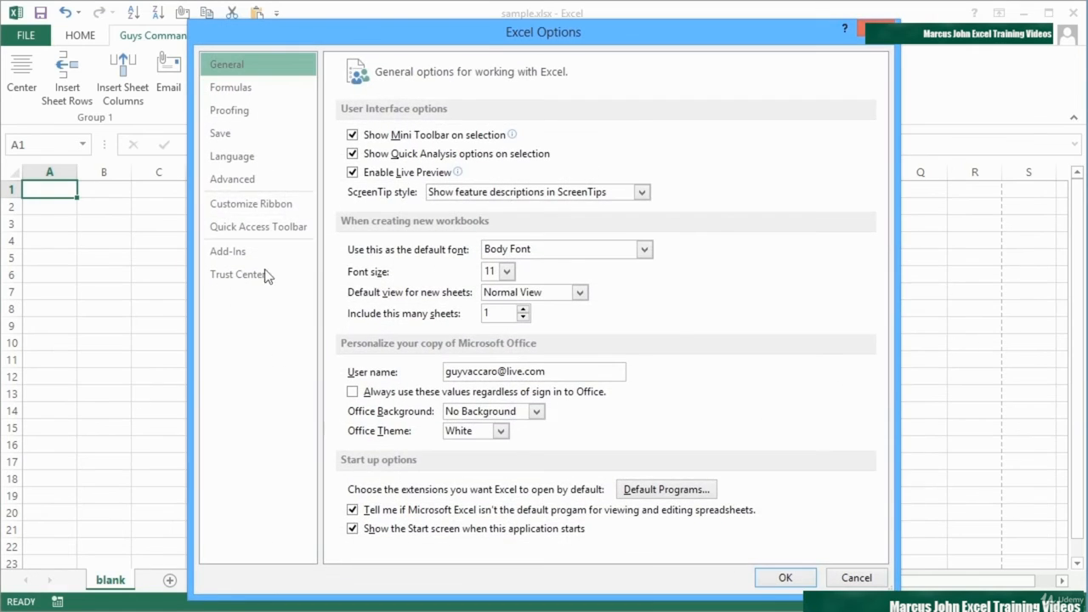
pyautogui.click(259, 205)
pyautogui.click(710, 183)
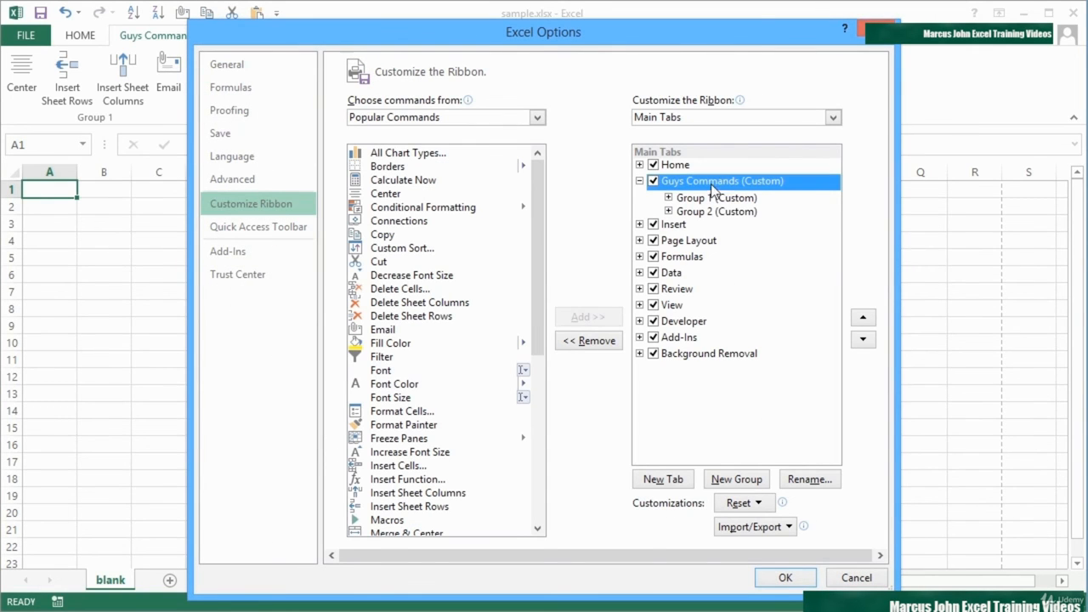
pyautogui.click(801, 481)
pyautogui.write('GU')
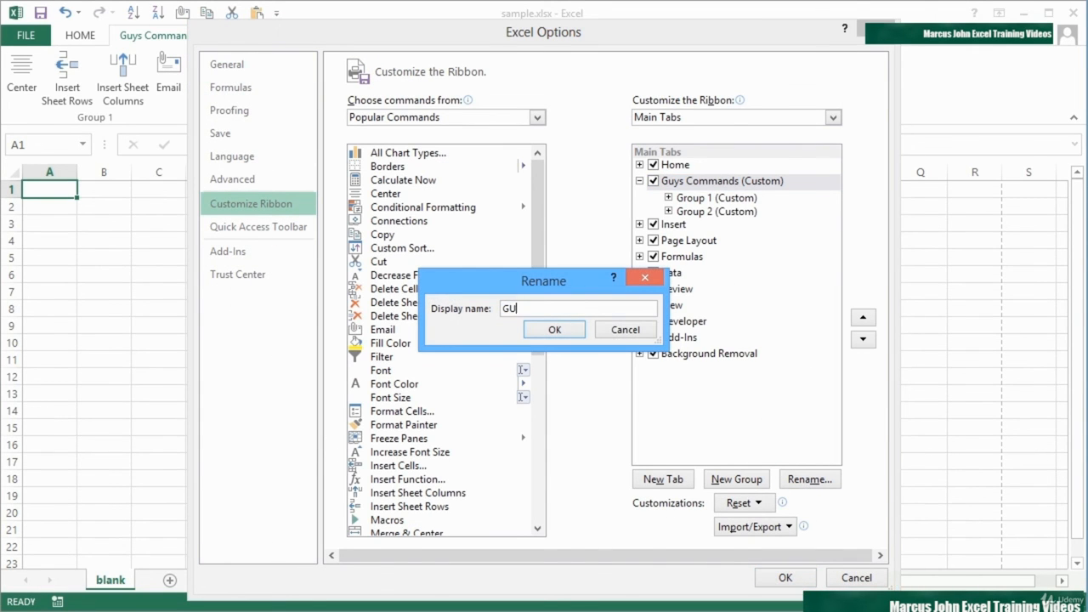
pyautogui.write('YS COMMANDS')
pyautogui.click(572, 330)
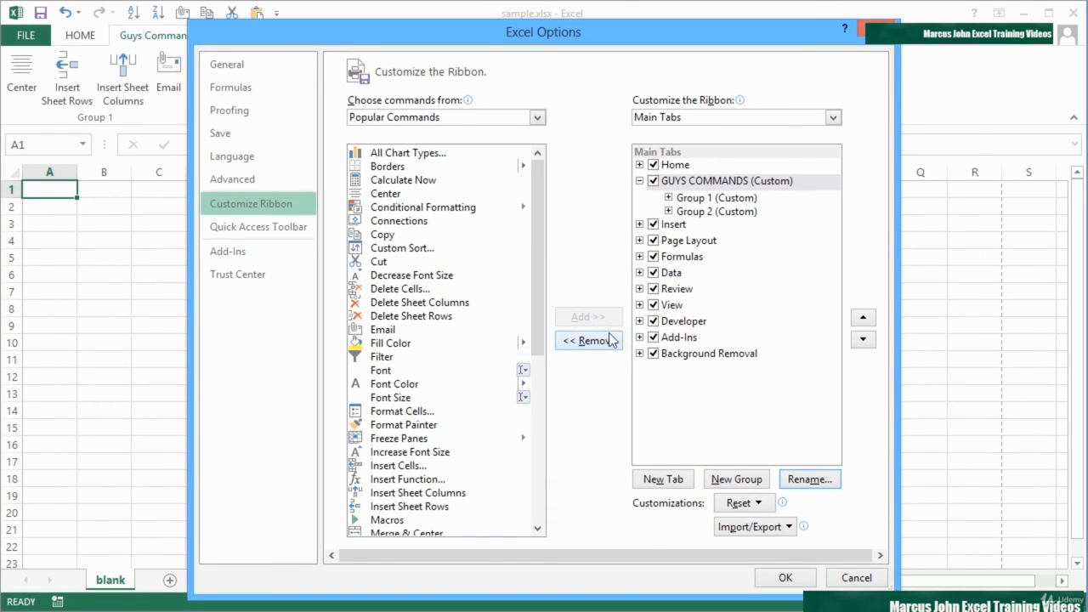
pyautogui.click(784, 576)
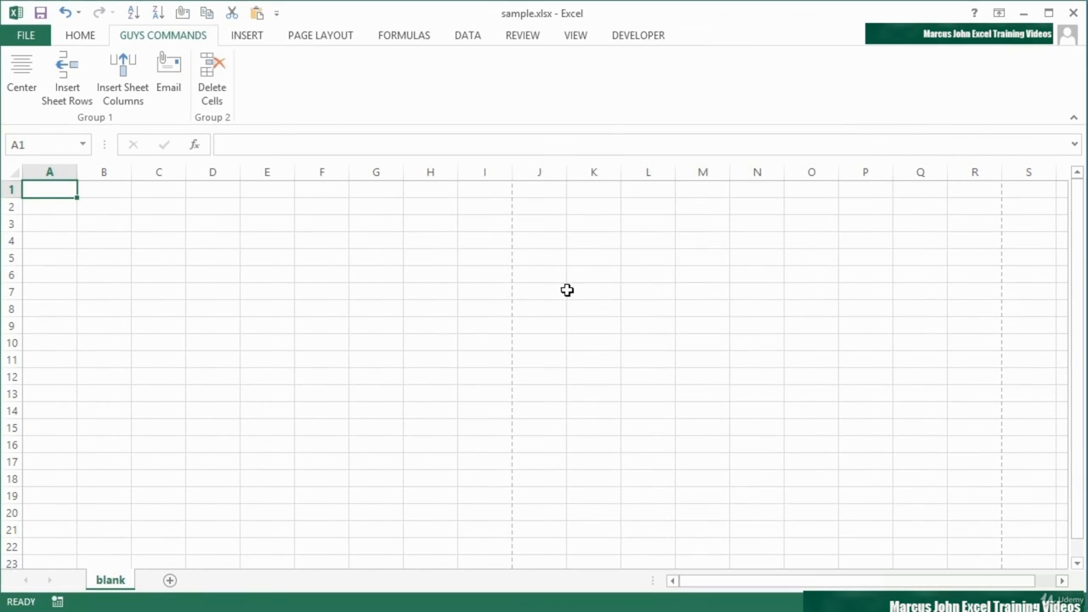